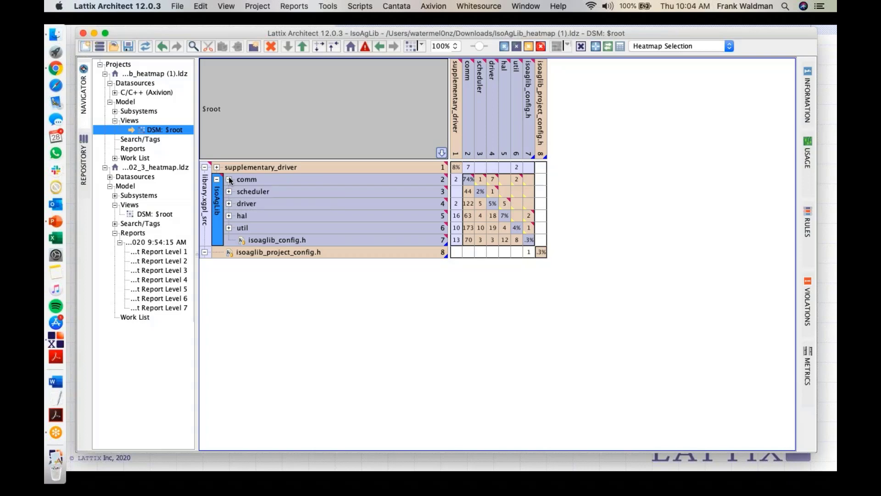
# - Expand the comm subsystem in the dependency matrix and inspect driver's dependency on iisobus_c.h
pyautogui.click(469, 181)
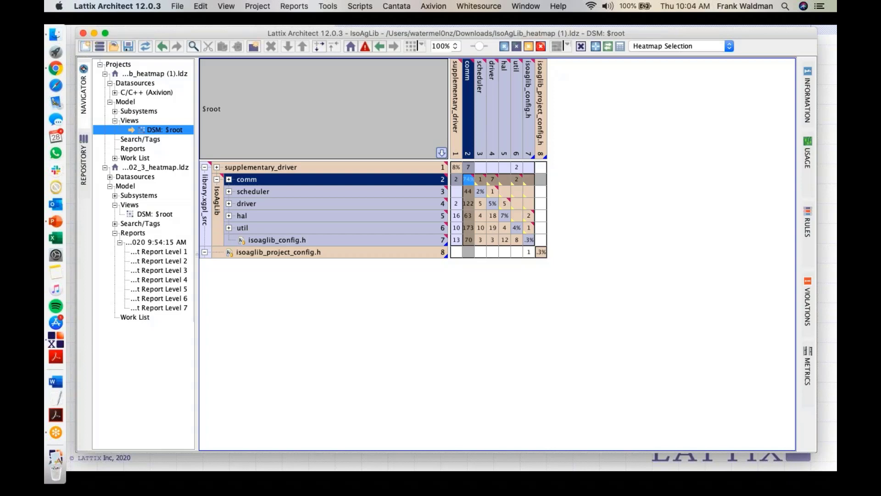
pyautogui.click(517, 228)
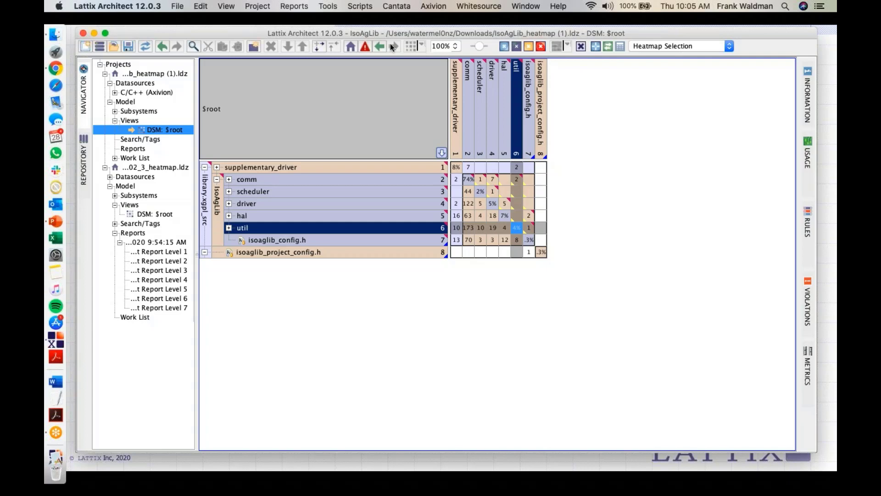
pyautogui.click(229, 179)
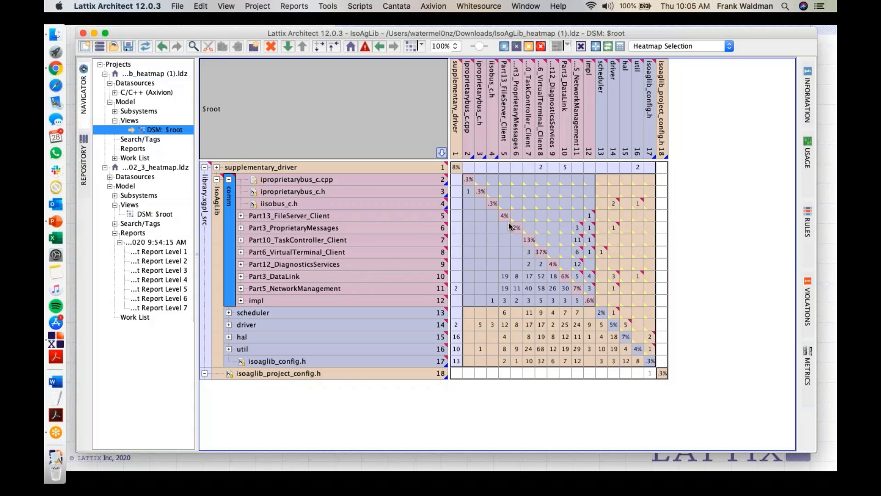
pyautogui.moveTo(508, 222)
pyautogui.moveTo(615, 211)
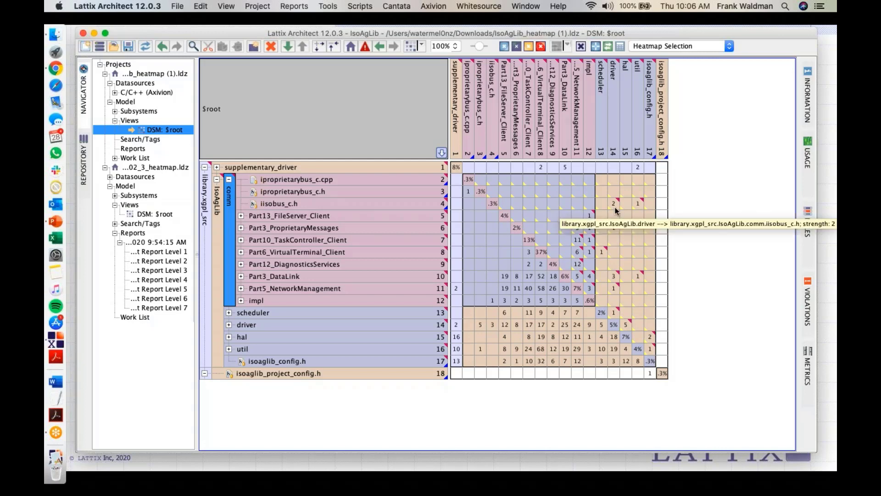
pyautogui.click(615, 207)
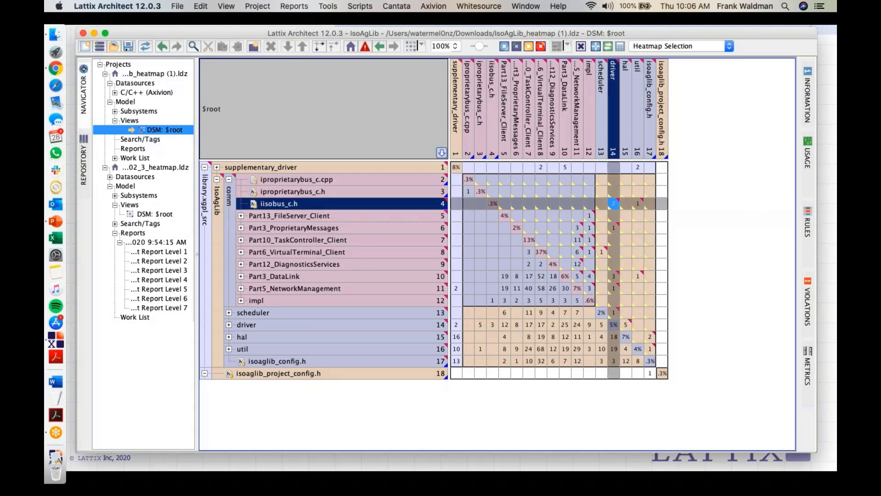
pyautogui.moveTo(515, 202)
# - Switch the matrix display to Heatmap Grid and look over the subsystem metrics and available Cantata commands
pyautogui.click(644, 47)
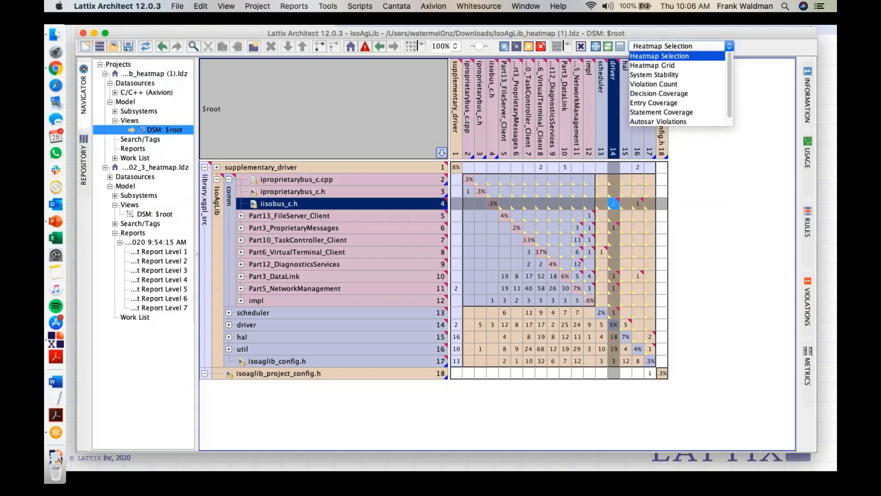
pyautogui.click(645, 56)
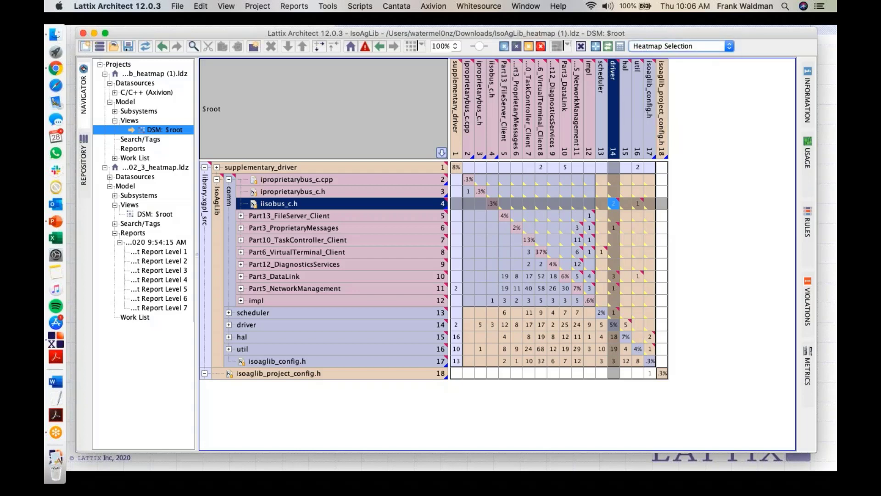
pyautogui.click(665, 49)
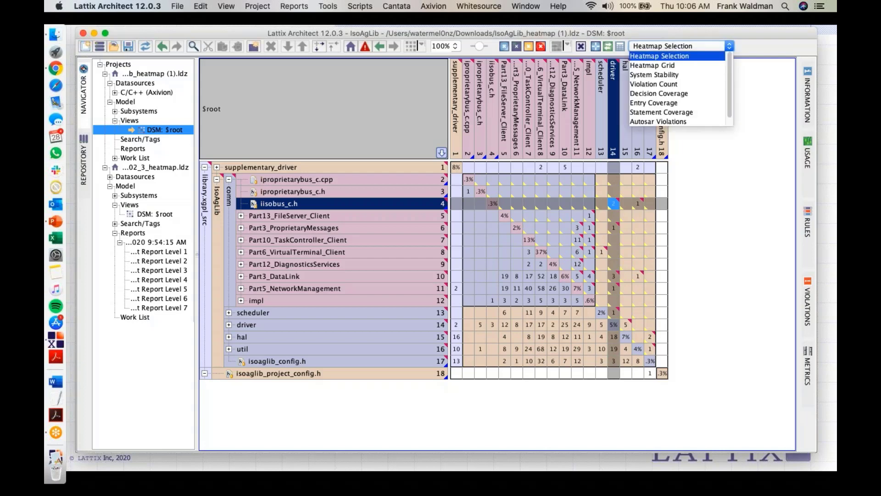
pyautogui.click(684, 65)
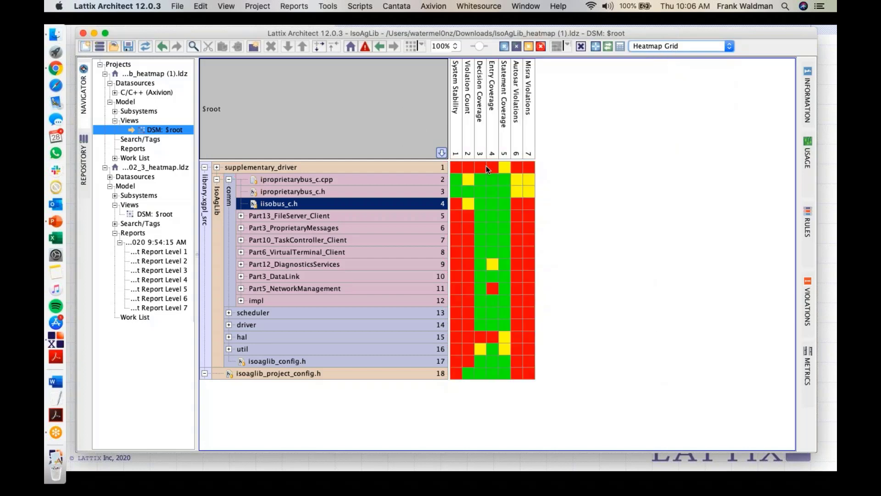
pyautogui.moveTo(486, 166)
pyautogui.moveTo(506, 301)
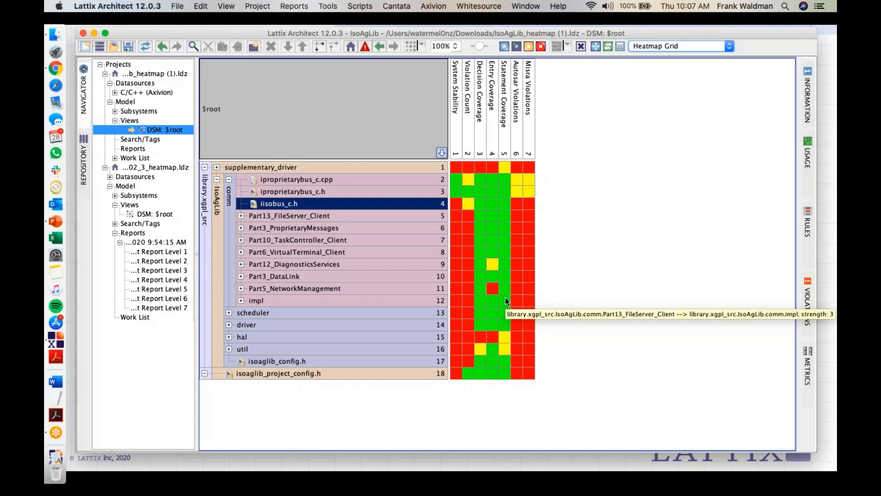
pyautogui.click(397, 7)
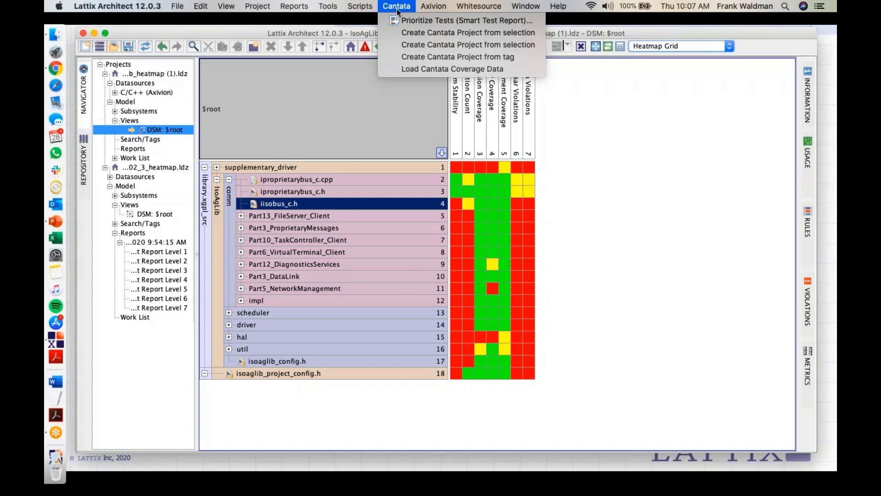
pyautogui.click(338, 100)
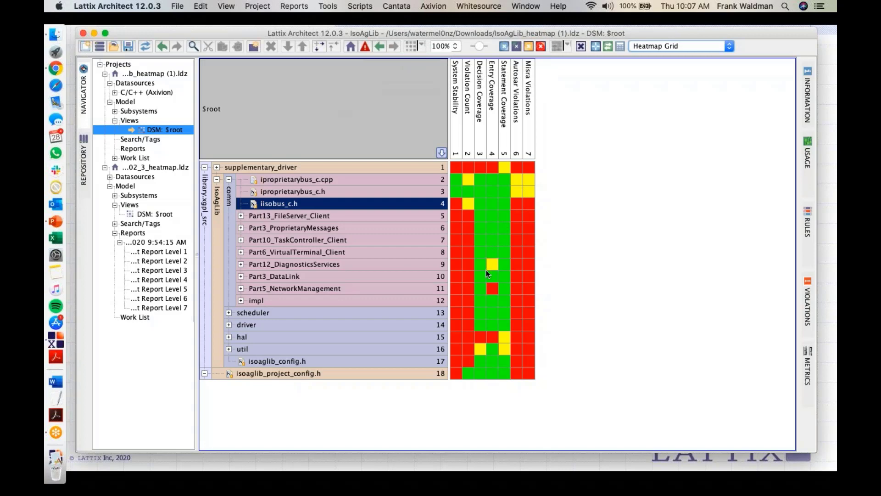
# - Inspect the Entry Coverage details of Part5_NetworkManagement and review the metric warning and fail thresholds
pyautogui.click(490, 289)
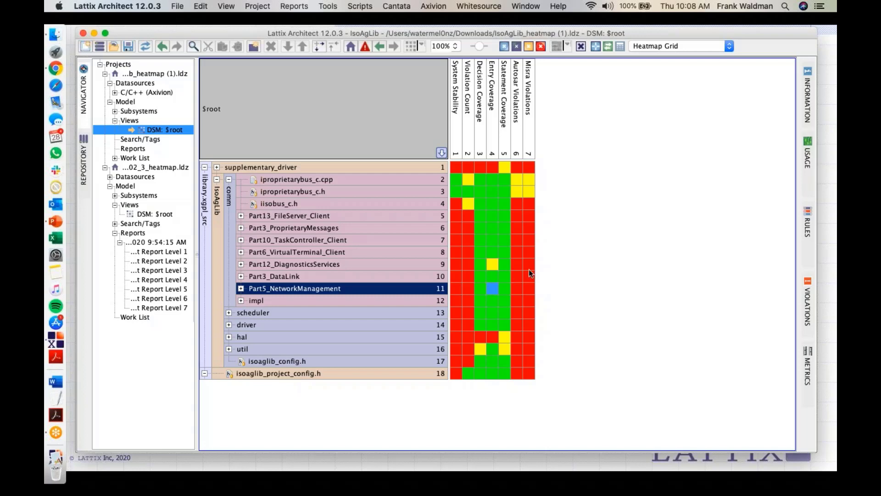
pyautogui.click(803, 116)
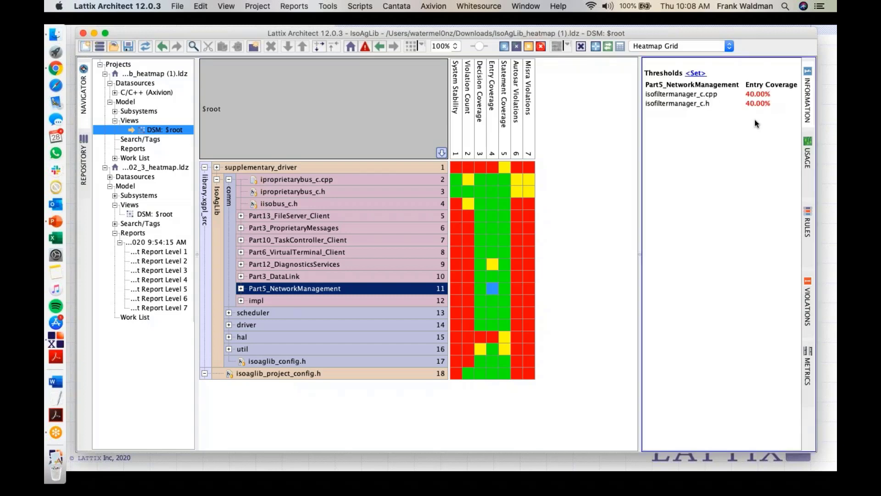
pyautogui.click(696, 74)
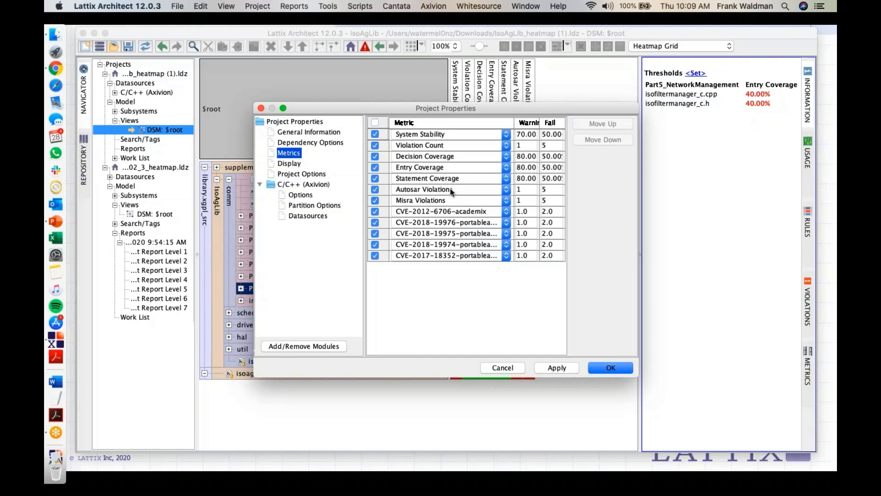
pyautogui.click(602, 368)
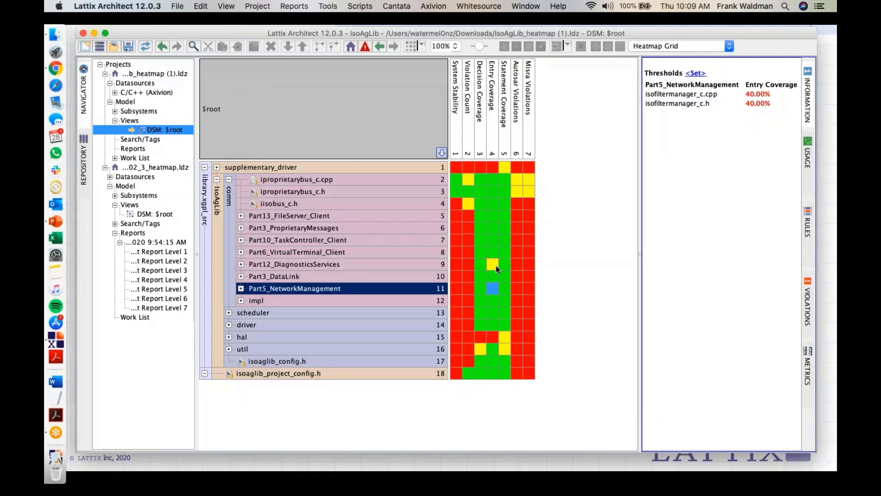
# - Expand Part5_NetworkManagement and inspect the Entry Coverage and Violation Count details of its impl subsystem
pyautogui.click(241, 287)
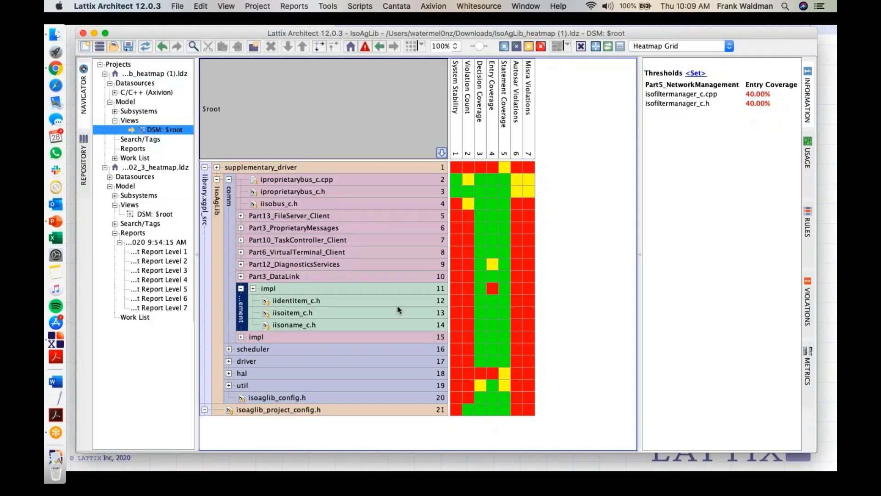
pyautogui.click(487, 289)
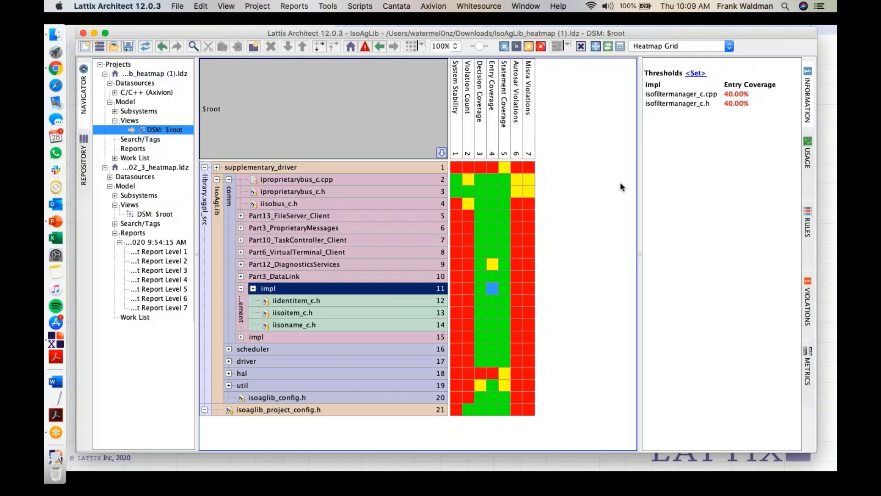
pyautogui.click(464, 285)
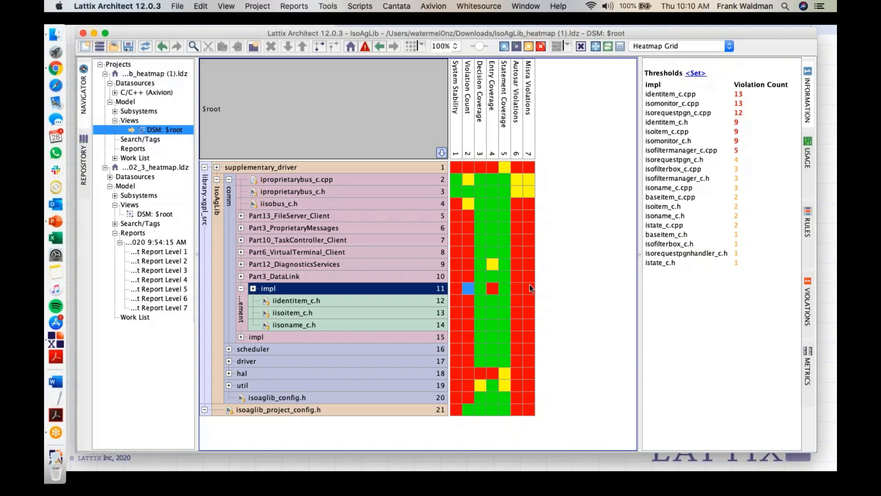
# - Color the matrix by System Stability and show the System, Architecture and Object Oriented metrics, with System Stability broken down by subsystem
pyautogui.click(673, 45)
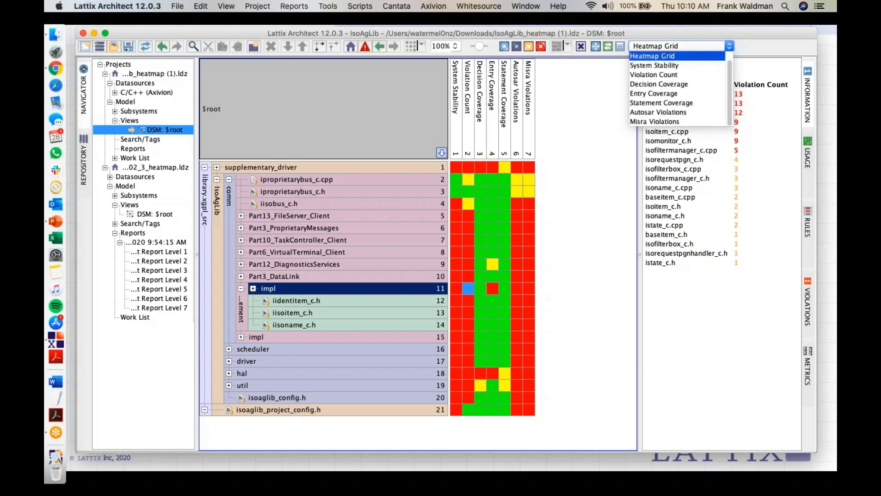
pyautogui.click(649, 63)
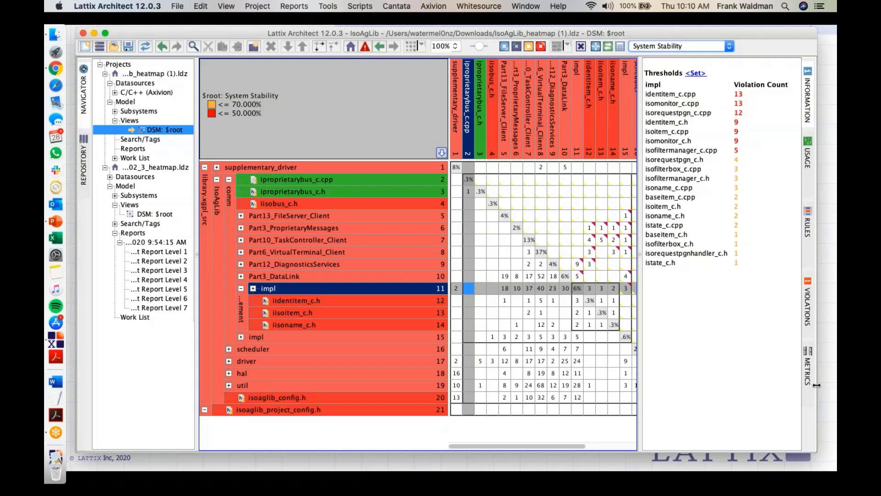
pyautogui.click(807, 372)
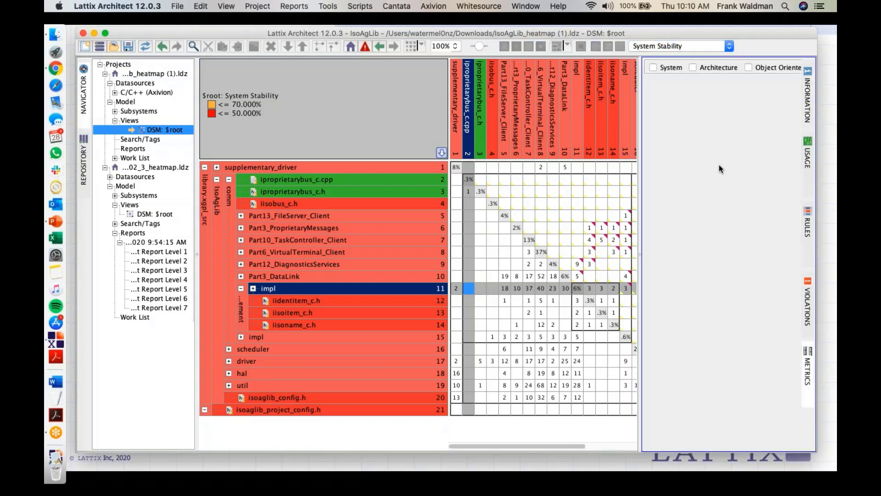
pyautogui.click(670, 67)
pyautogui.click(693, 67)
pyautogui.click(748, 67)
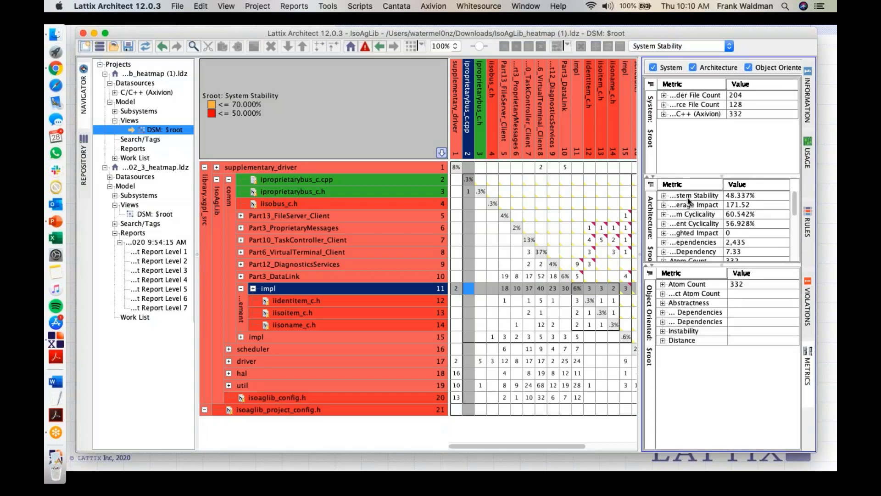
pyautogui.click(664, 196)
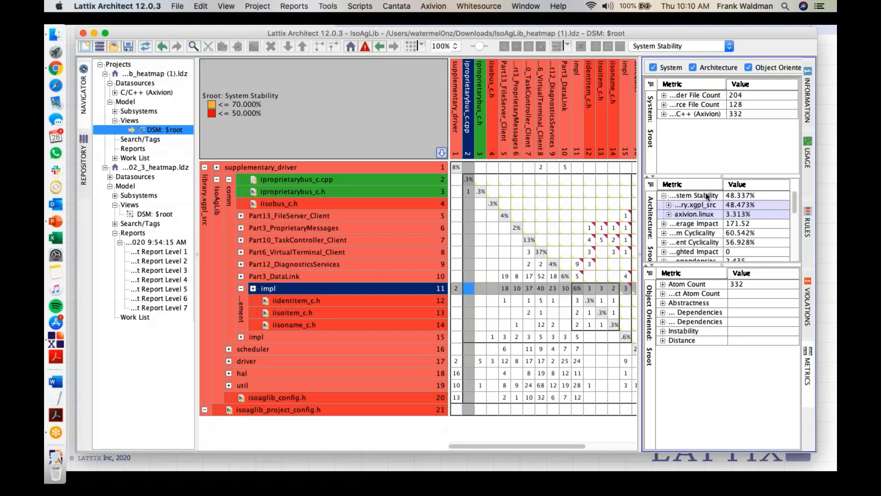
pyautogui.moveTo(707, 198)
# - Expand util and its impl subsystem down to the file level, and mark util_funcs.h as changed
pyautogui.click(228, 385)
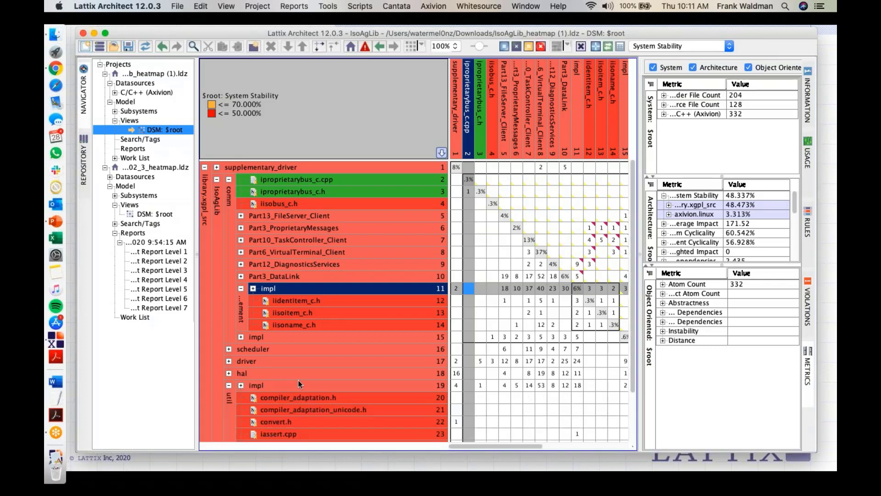
pyautogui.click(240, 385)
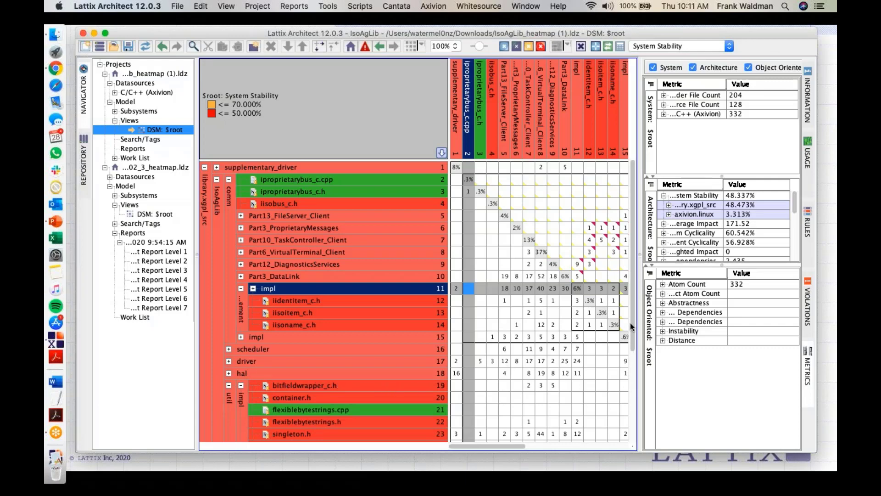
pyautogui.moveTo(629, 323); pyautogui.dragTo(632, 408)
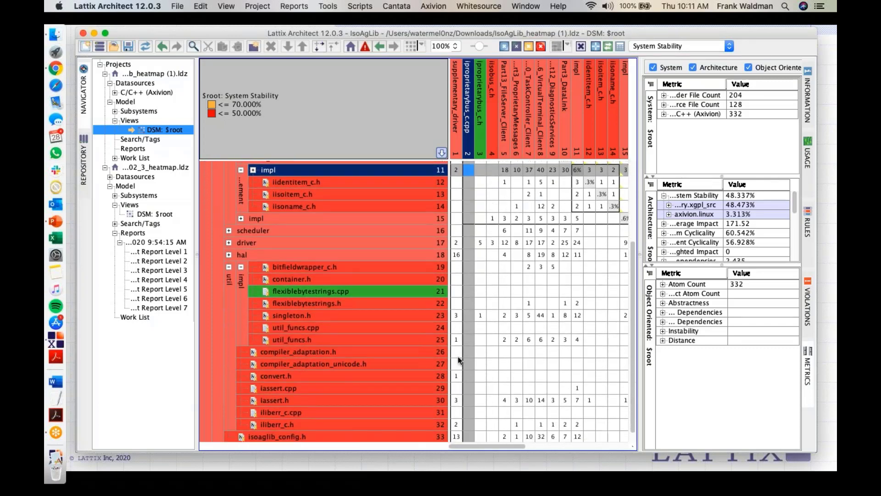
pyautogui.click(362, 338)
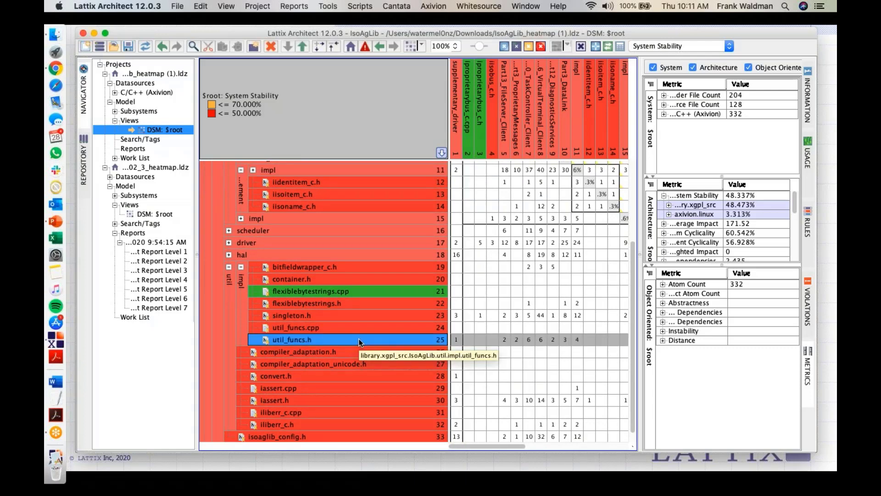
pyautogui.rightClick(359, 340)
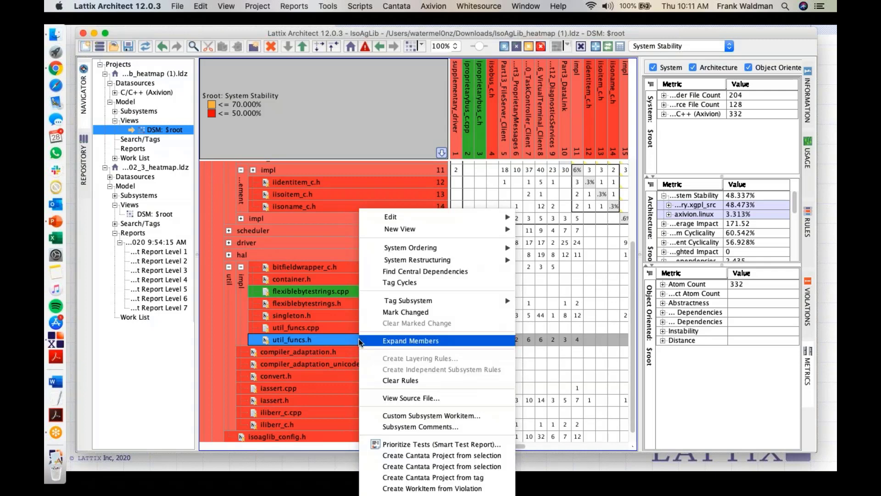
pyautogui.click(406, 312)
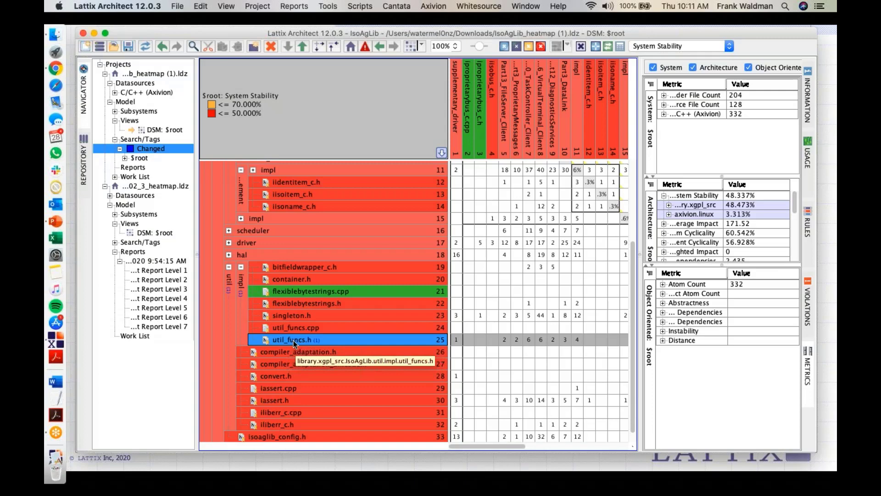
# - Generate an Impact Report for util_funcs.h with Transitive Closure against $root, and view its level 1 and level 2 results
pyautogui.click(294, 6)
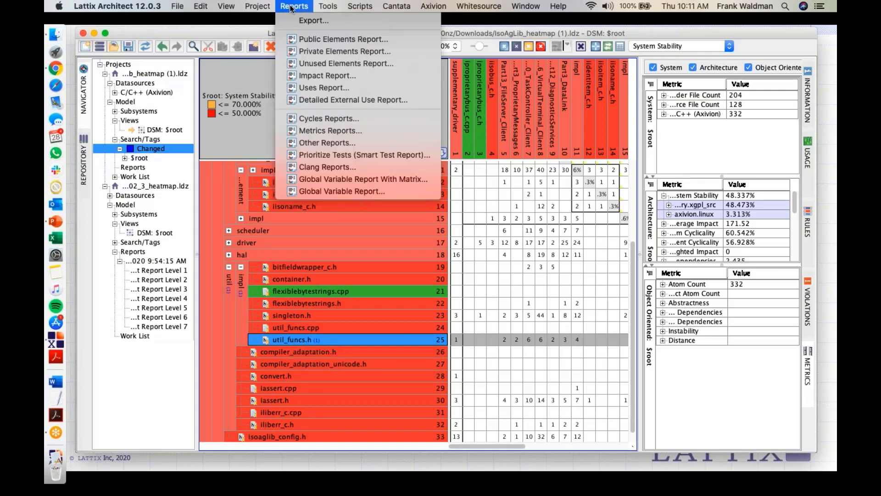
pyautogui.click(316, 74)
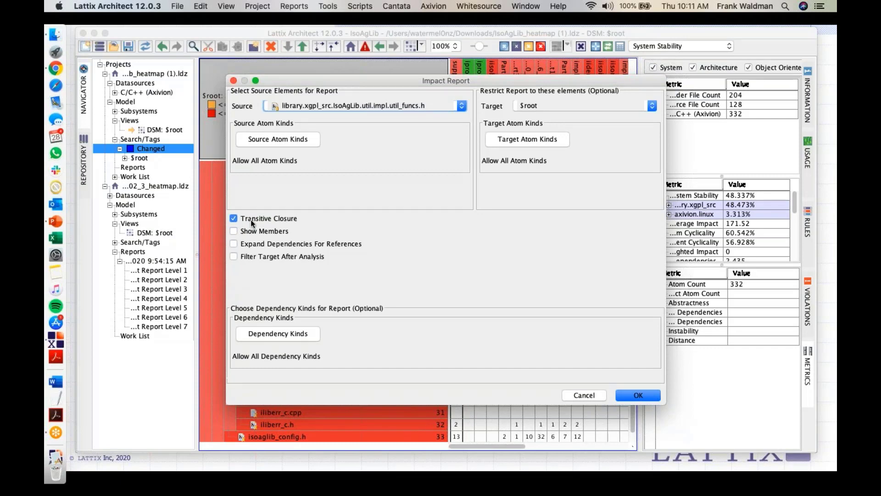
pyautogui.click(635, 393)
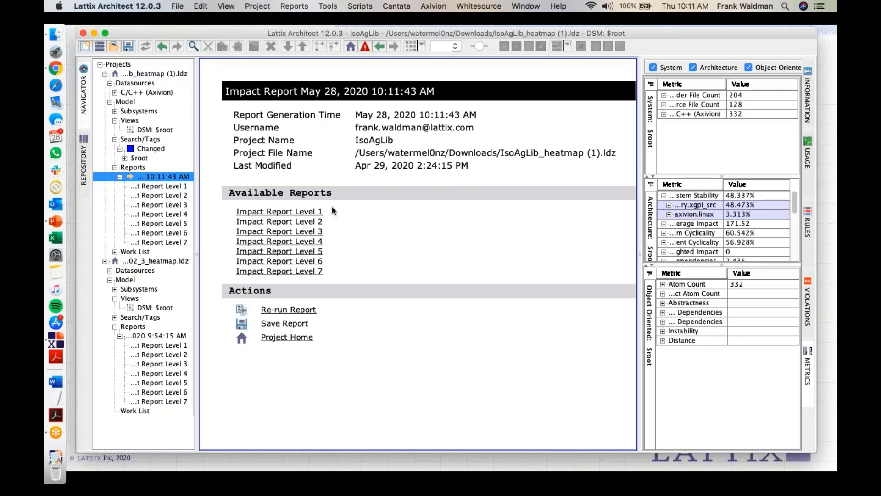
pyautogui.click(316, 212)
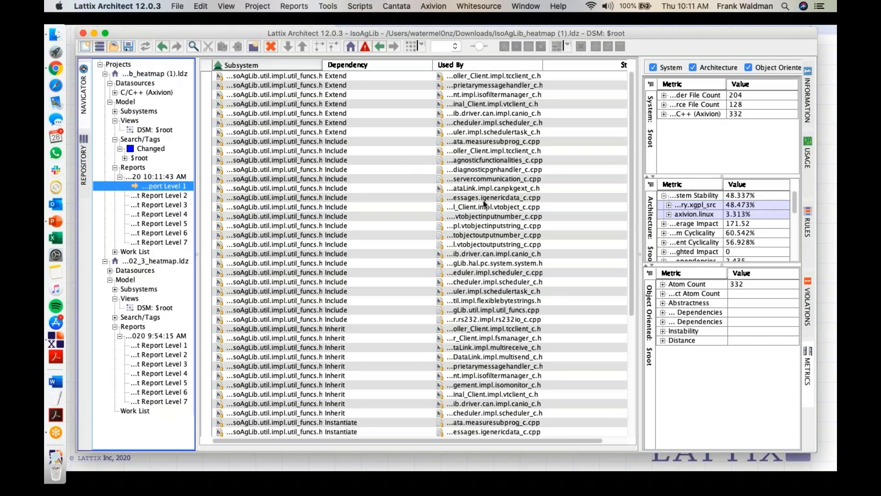
pyautogui.click(164, 192)
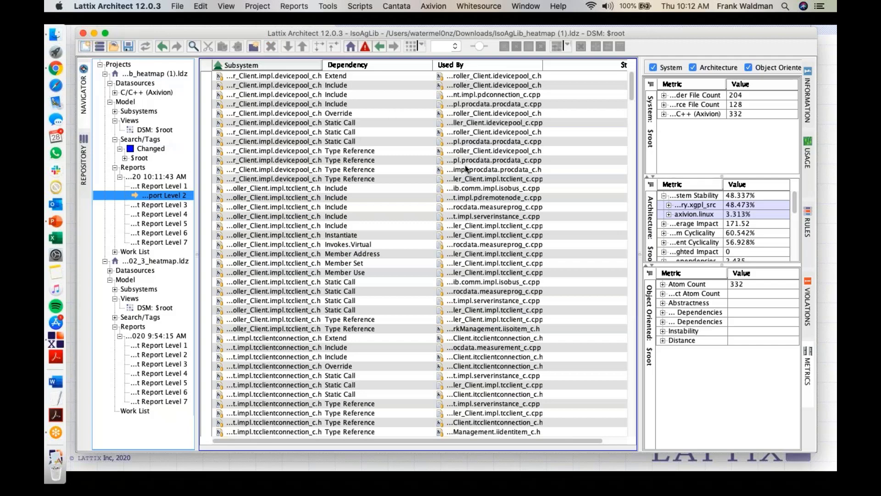
# - View the level 7 results of the util_funcs.h impact report, and color the IsoAgLib $root matrix by Decision Coverage
pyautogui.click(173, 243)
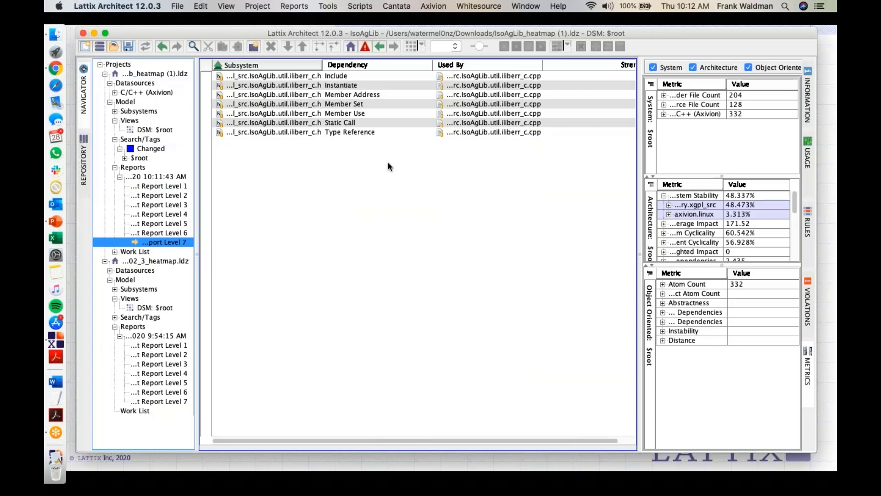
pyautogui.click(166, 130)
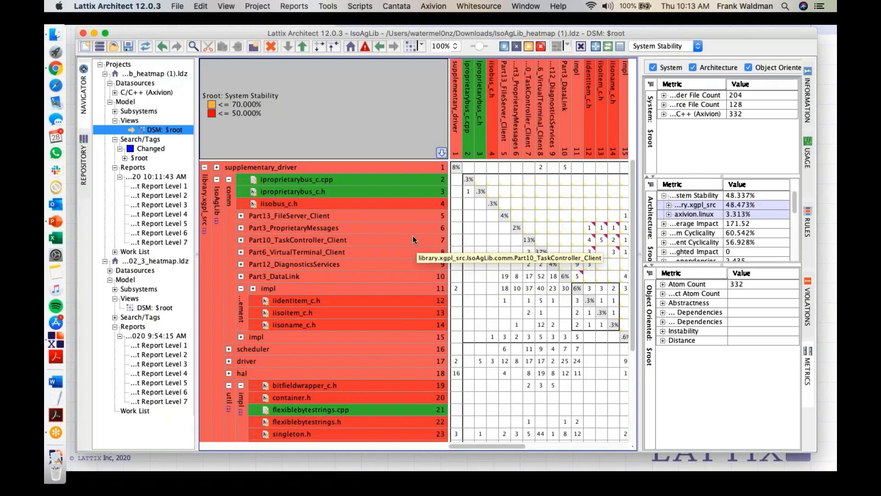
pyautogui.click(682, 46)
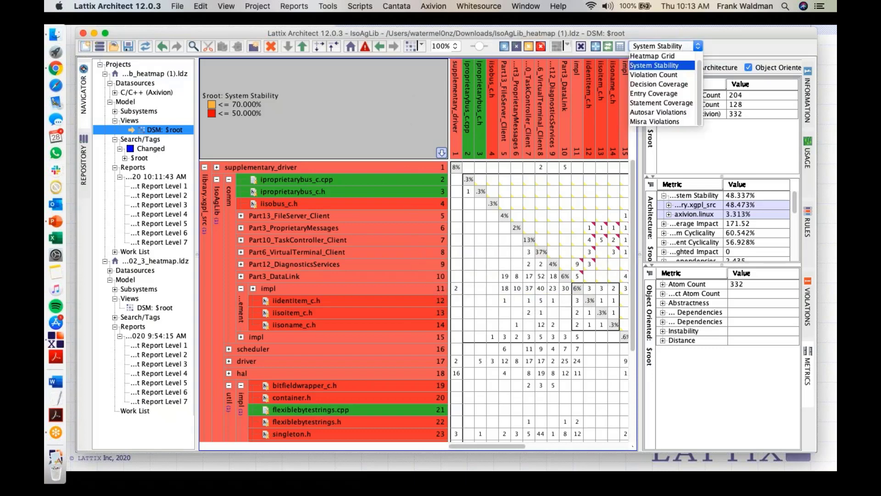
pyautogui.click(657, 83)
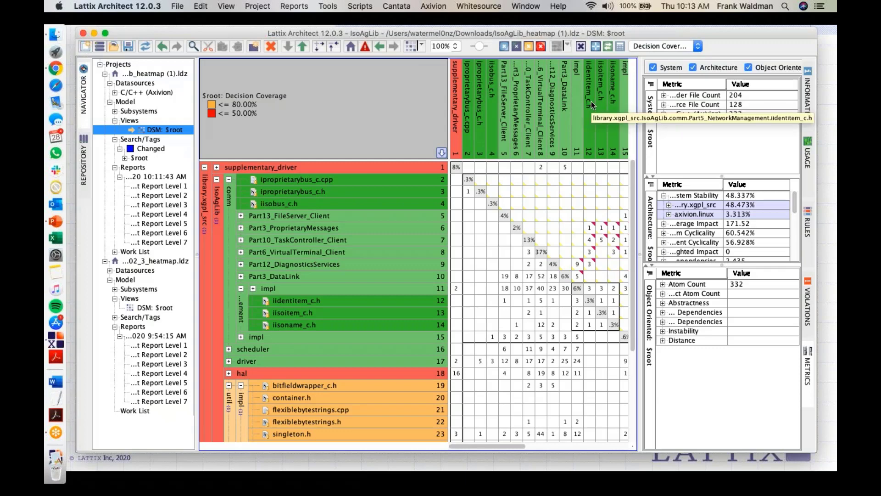
# - Color the matrix by Autosar Violations and read through the defect description in the util_funcs.h information
pyautogui.click(651, 47)
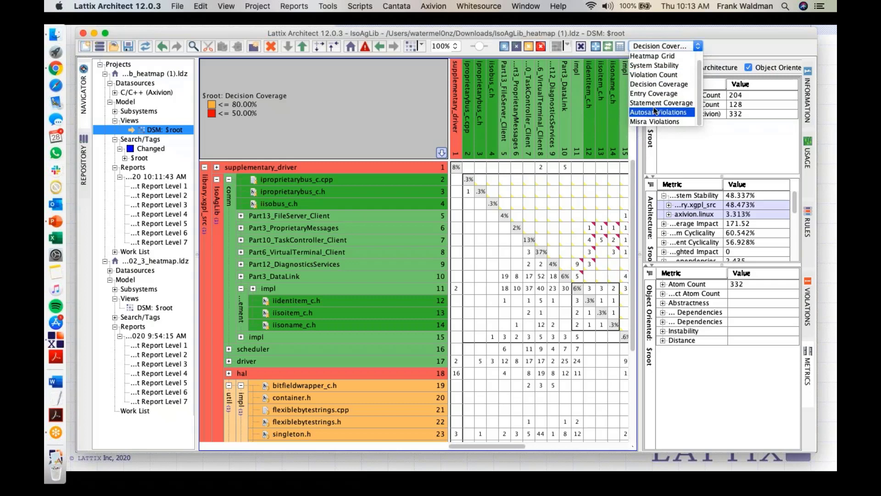
pyautogui.click(653, 113)
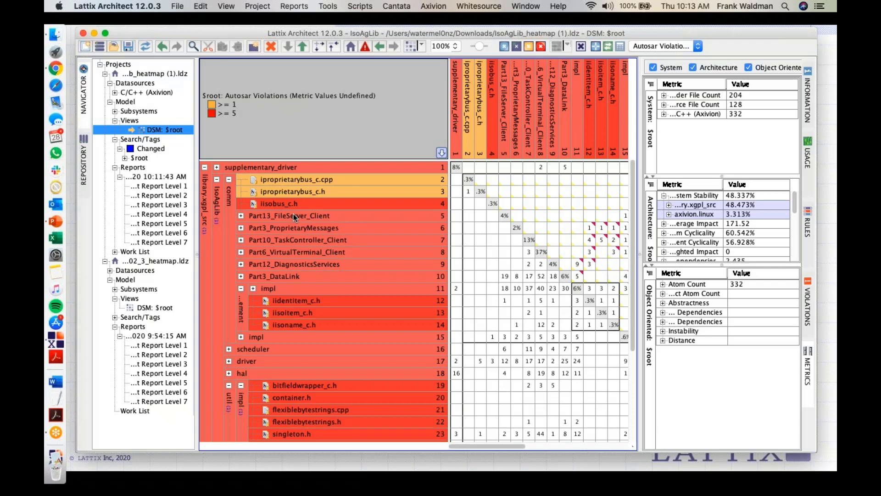
pyautogui.click(808, 96)
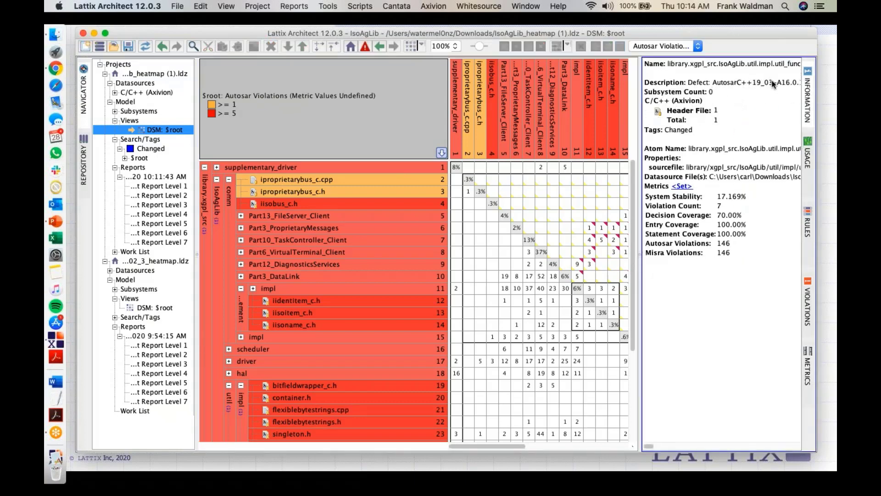
pyautogui.hscroll(5, 663, 445)
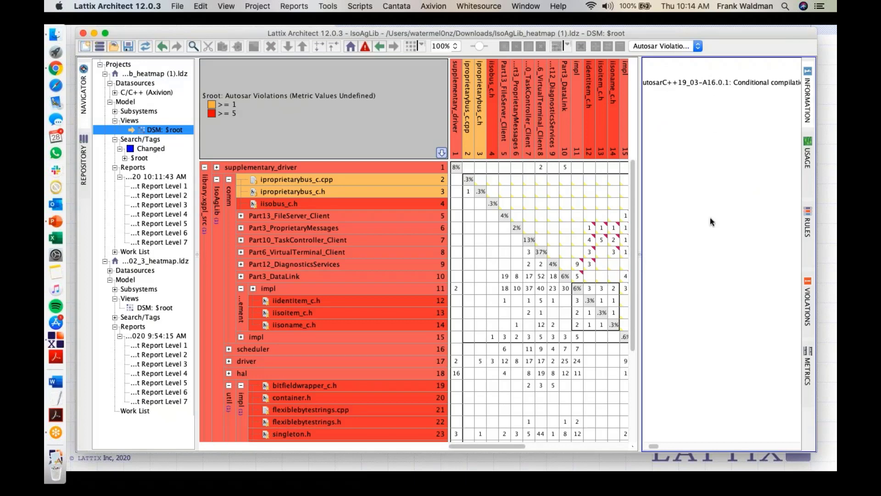
pyautogui.click(668, 446)
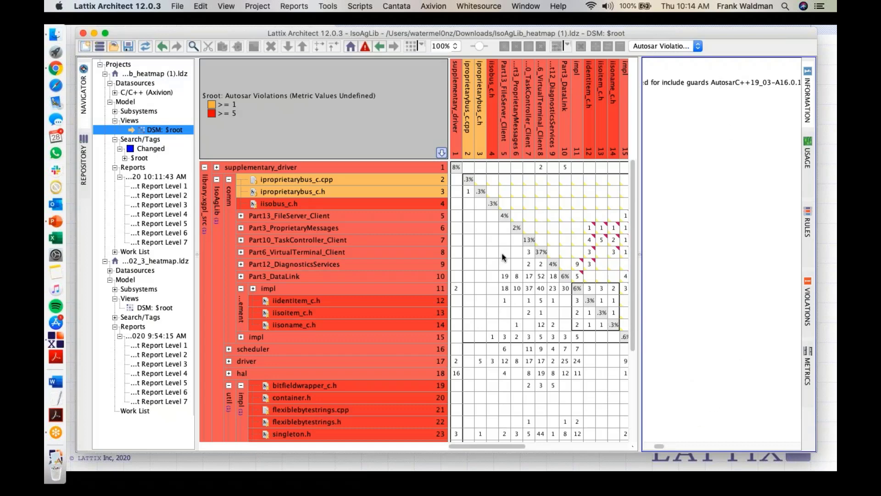
# - Inspect the violation details of iisoname_c.h, and review the C/C++ (Axivion) dependency filter, accepting it with all shown kinds enabled
pyautogui.click(284, 324)
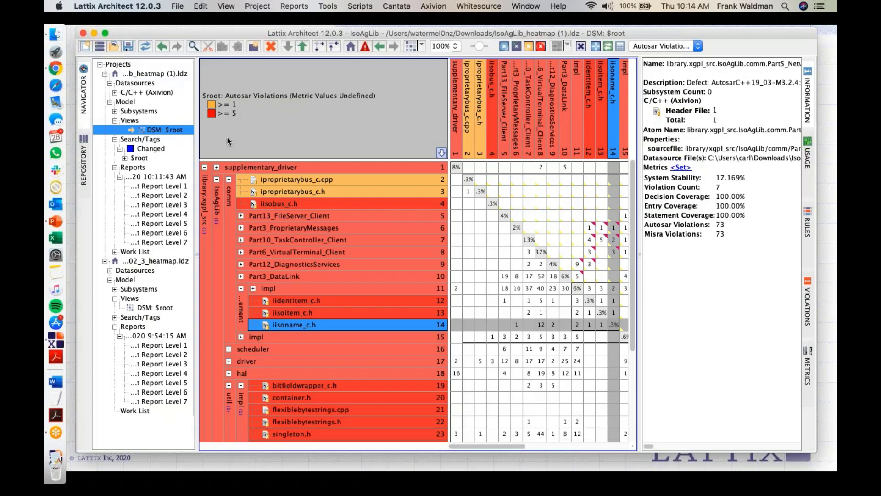
pyautogui.press('super+f')
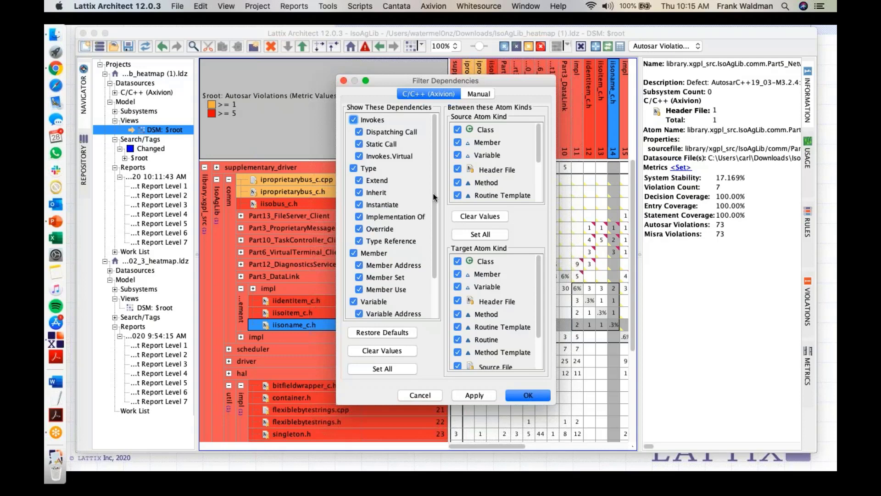
pyautogui.click(525, 396)
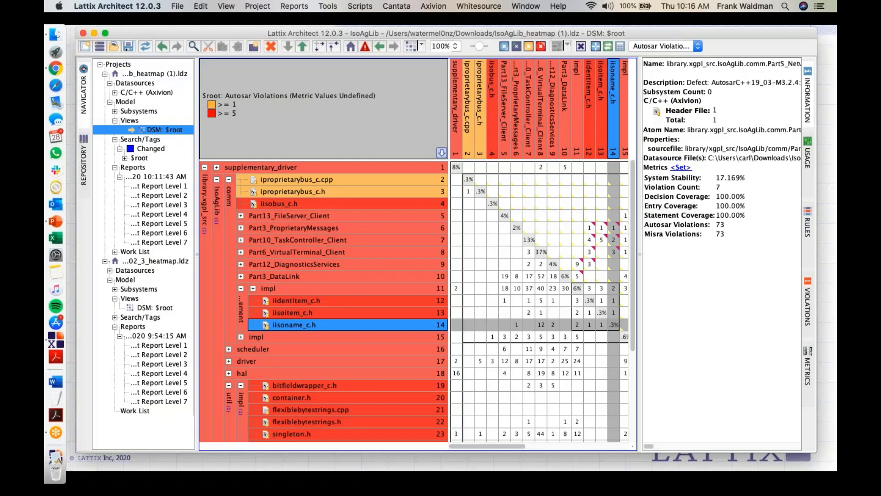
# - Color the IsoAgLib matrix by Misra Violations, and open the $root matrix of the clamav-0_102_3_heatmap.ldz project
pyautogui.click(664, 46)
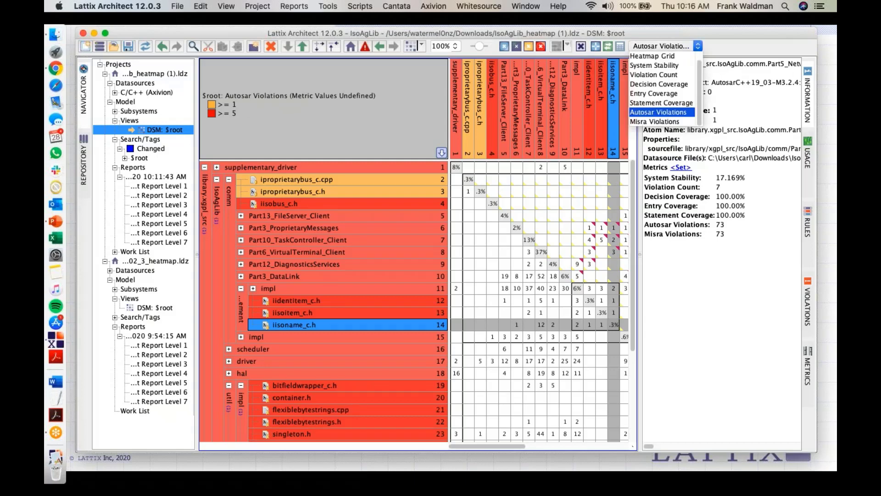
pyautogui.click(655, 122)
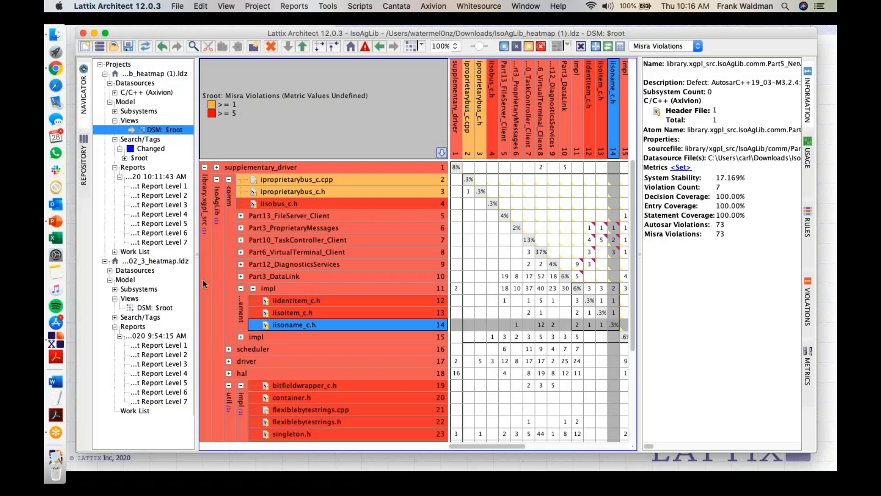
pyautogui.doubleClick(160, 308)
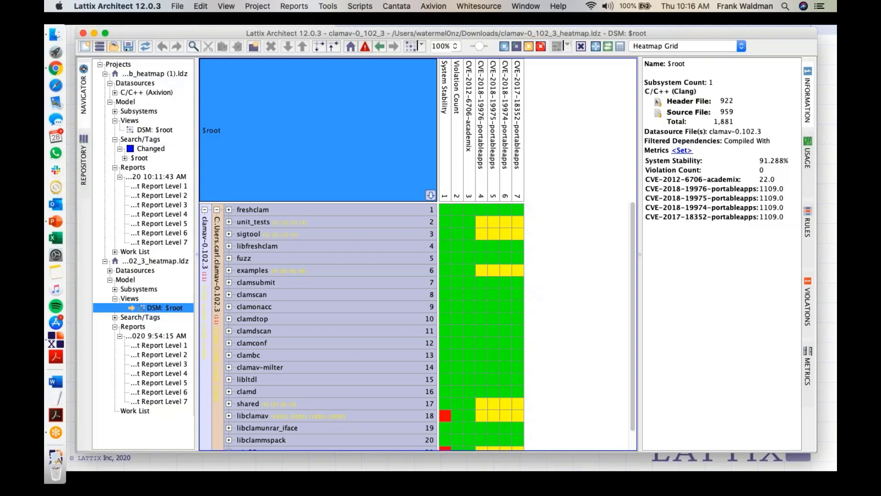
# - Switch to Chrome and bring up the clamav project page in WhiteSource
pyautogui.press('super+Tab')
pyautogui.press('super+Tab')
pyautogui.press('super+Tab')
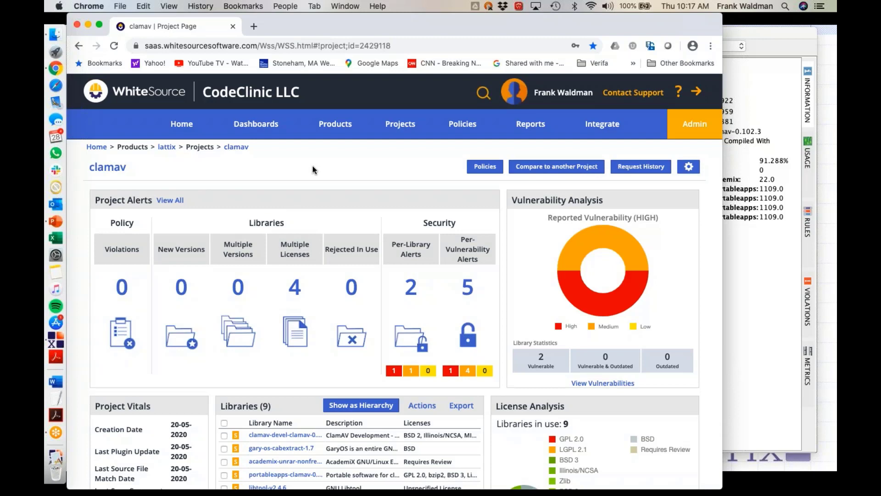
pyautogui.moveTo(256, 124)
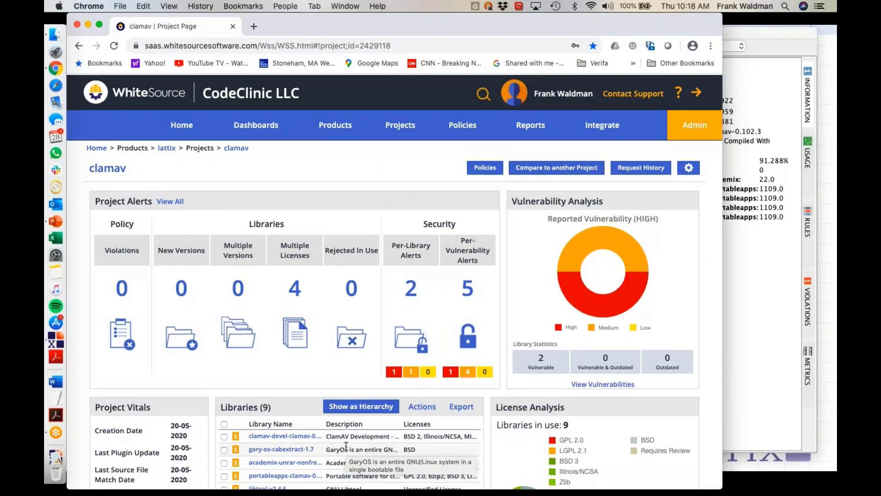
pyautogui.hscroll(-5, 346, 446)
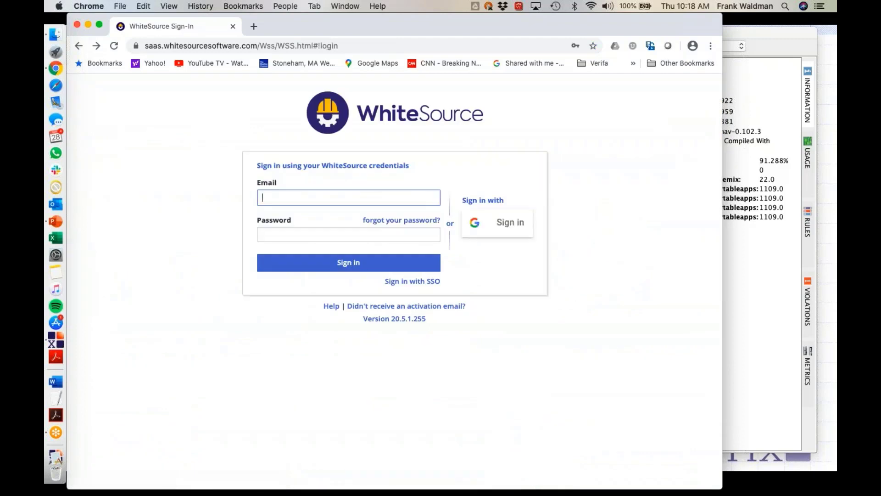
pyautogui.click(96, 46)
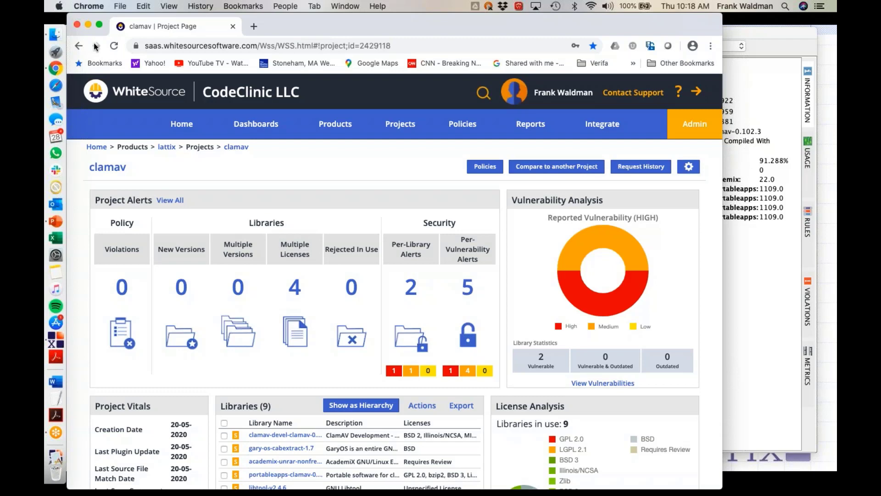
# - Check the export formats offered for the clamav libraries, and review the library list and license analysis
pyautogui.scroll(-1, 468, 395)
pyautogui.click(461, 384)
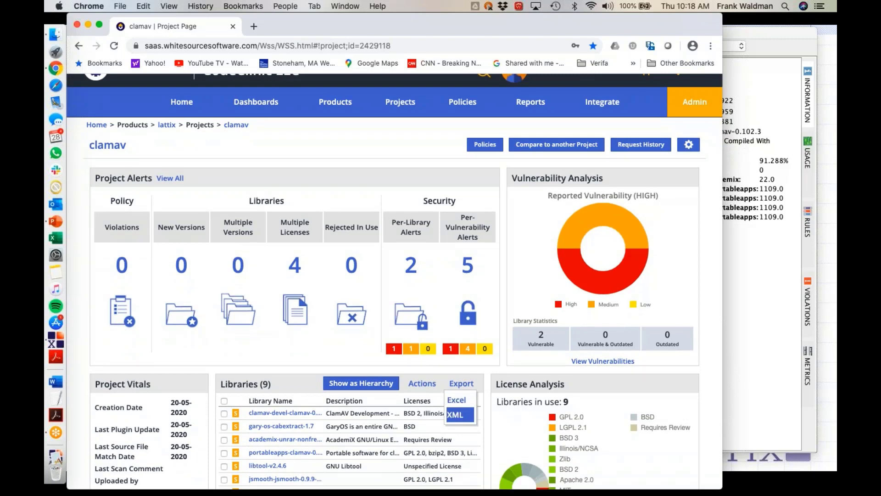
pyautogui.click(715, 315)
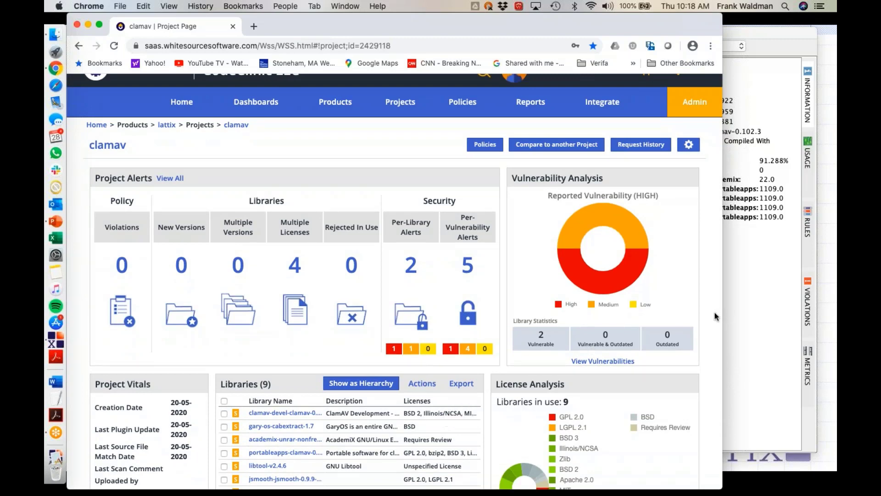
pyautogui.scroll(-4, 715, 315)
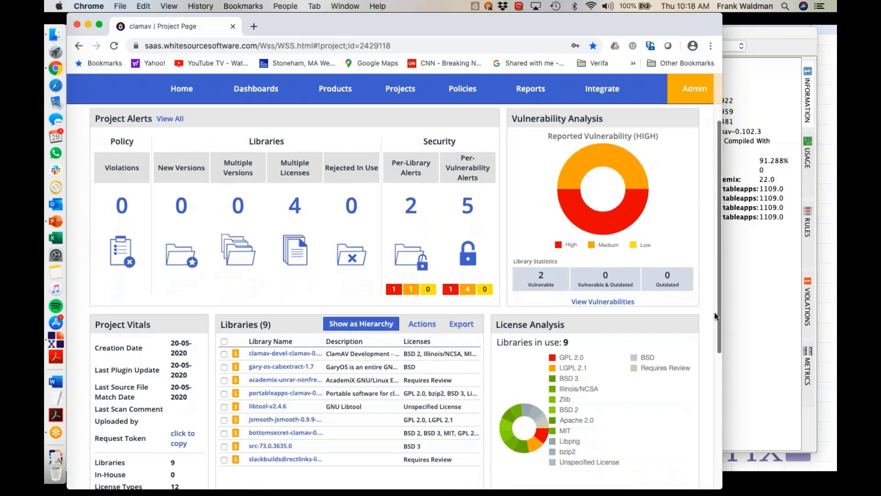
pyautogui.scroll(-5, 715, 315)
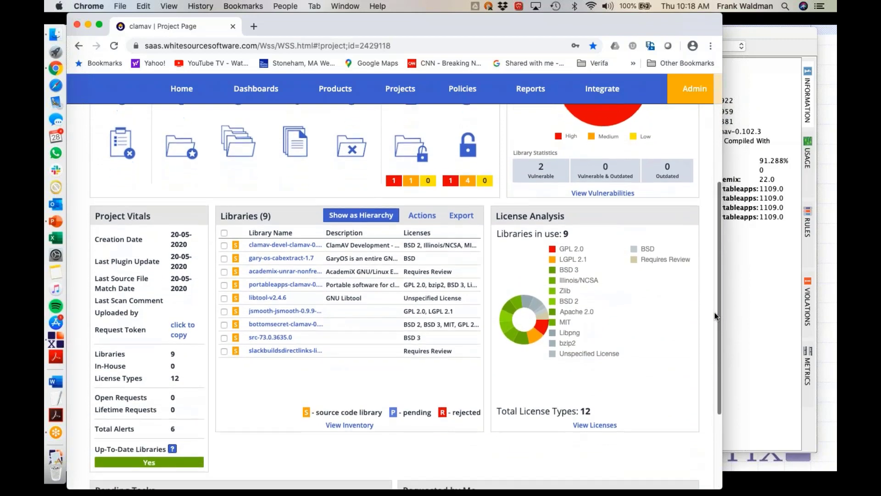
pyautogui.scroll(-2, 714, 315)
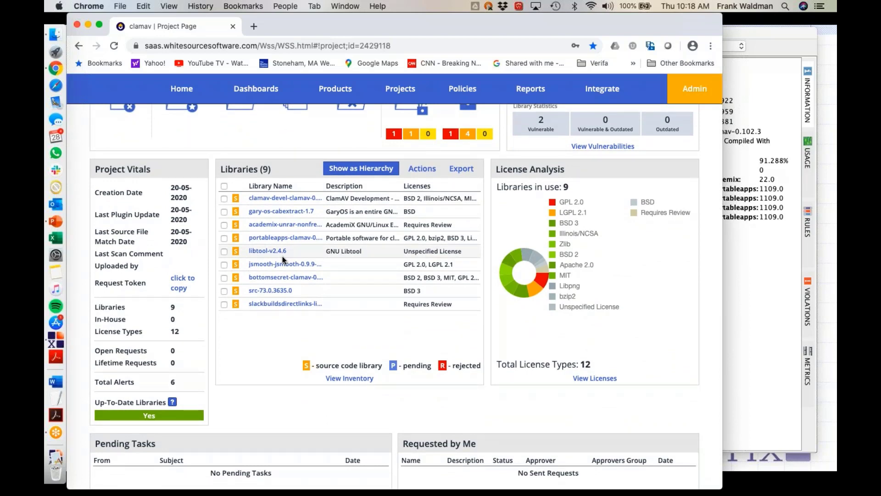
# - Switch back to Lattix Architect and inspect the System Stability details of libclamav in the clamav heatmap grid
pyautogui.press('super+Tab')
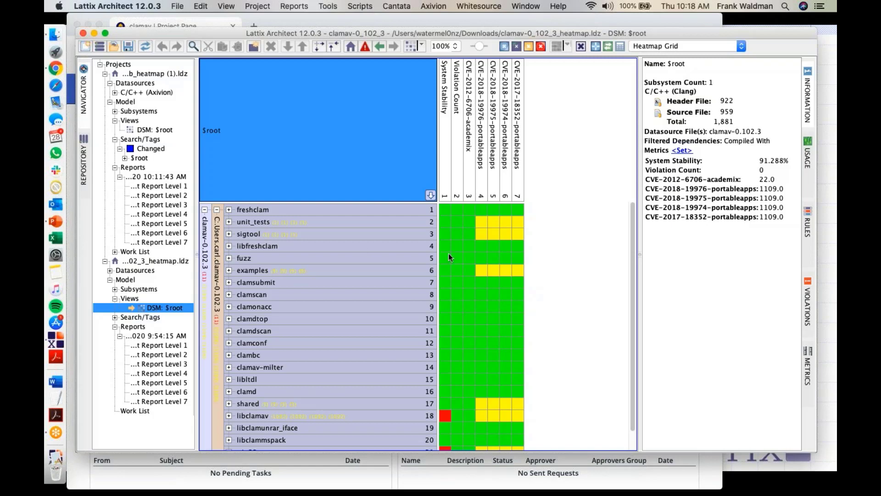
pyautogui.click(677, 45)
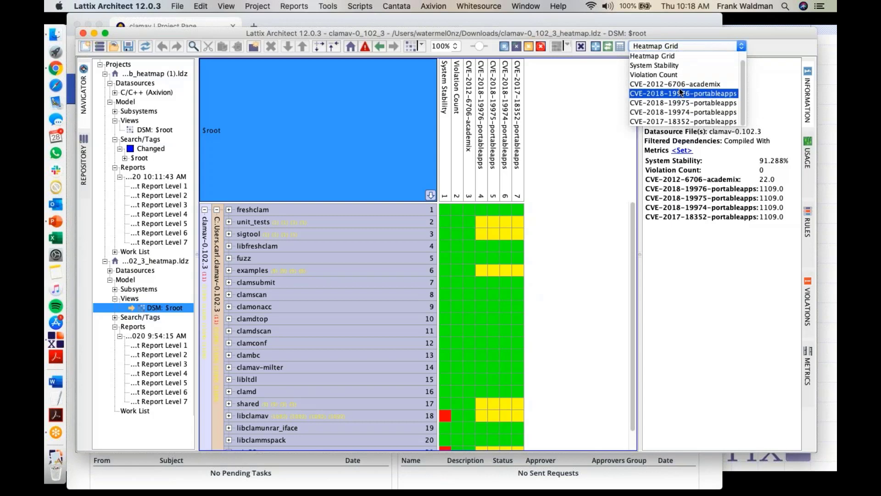
pyautogui.click(672, 61)
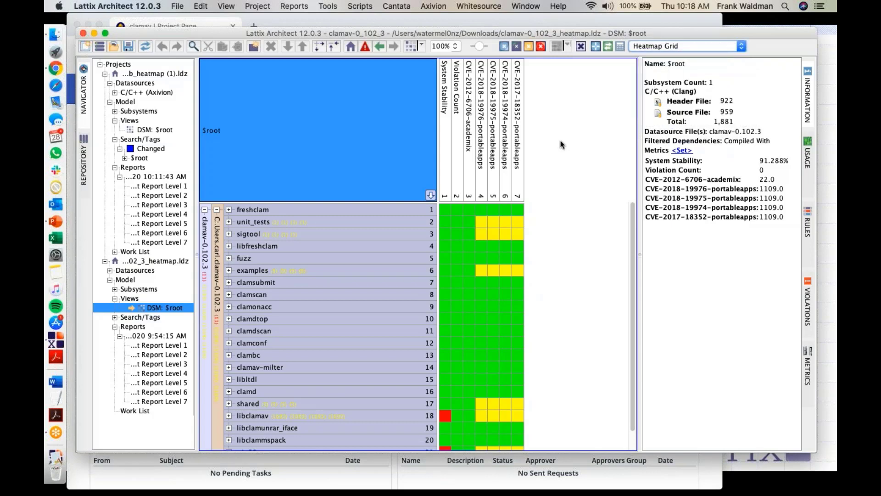
pyautogui.click(443, 416)
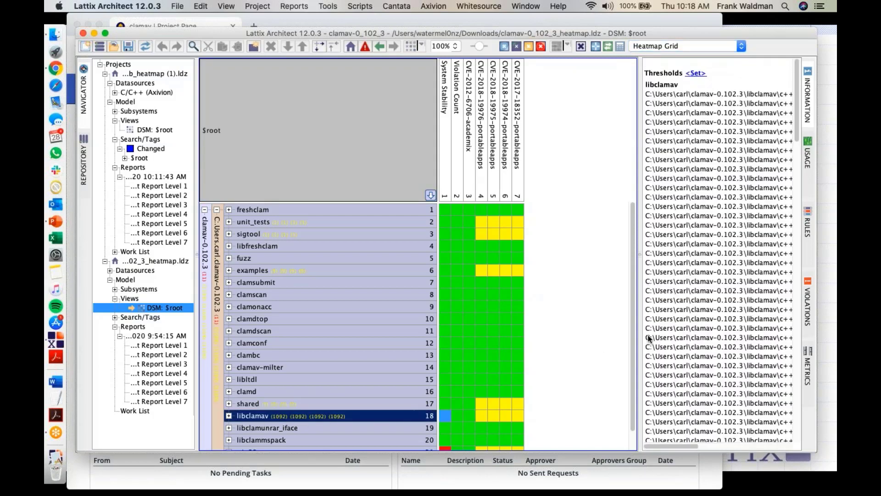
pyautogui.moveTo(632, 342); pyautogui.dragTo(631, 370)
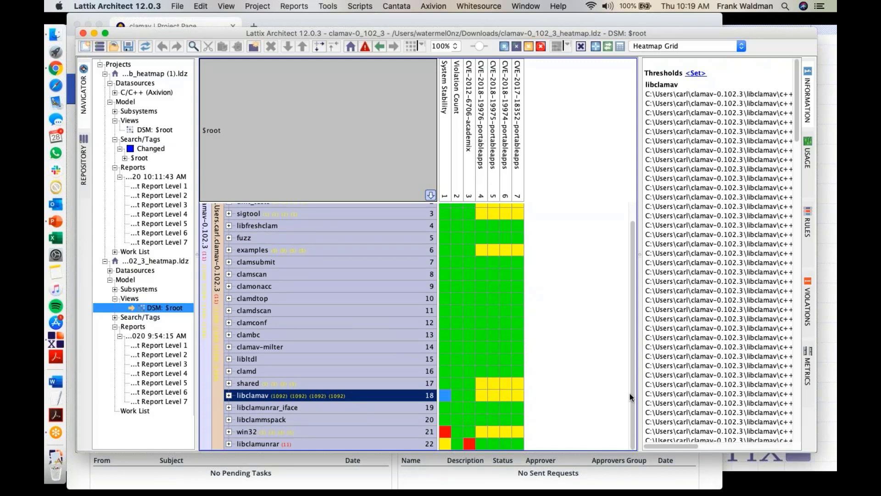
# - Color the clamav matrix by CVE-2012-6706-academix, and expand libclamunrar to examine which of its files are affected
pyautogui.click(646, 46)
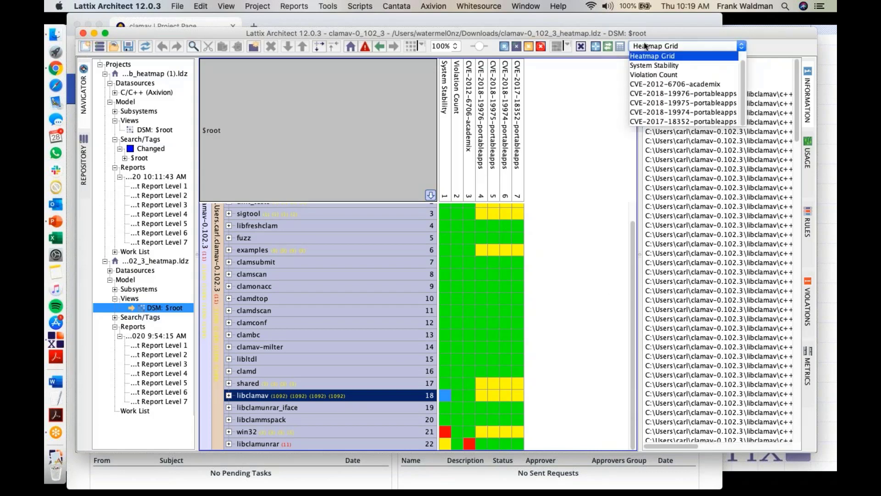
pyautogui.click(650, 83)
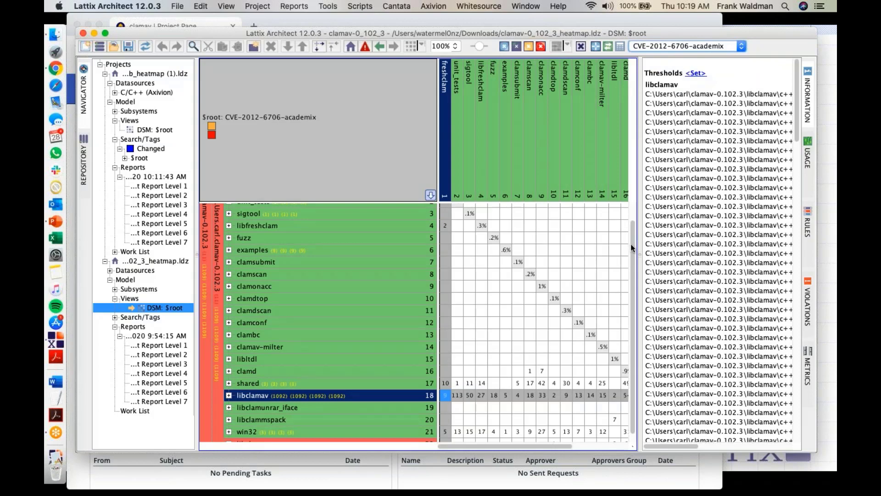
pyautogui.scroll(-1, 630, 243)
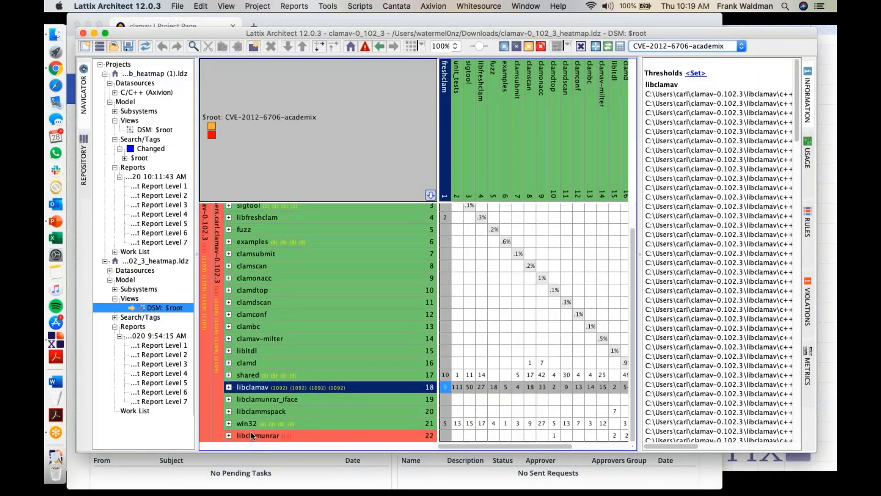
pyautogui.click(228, 436)
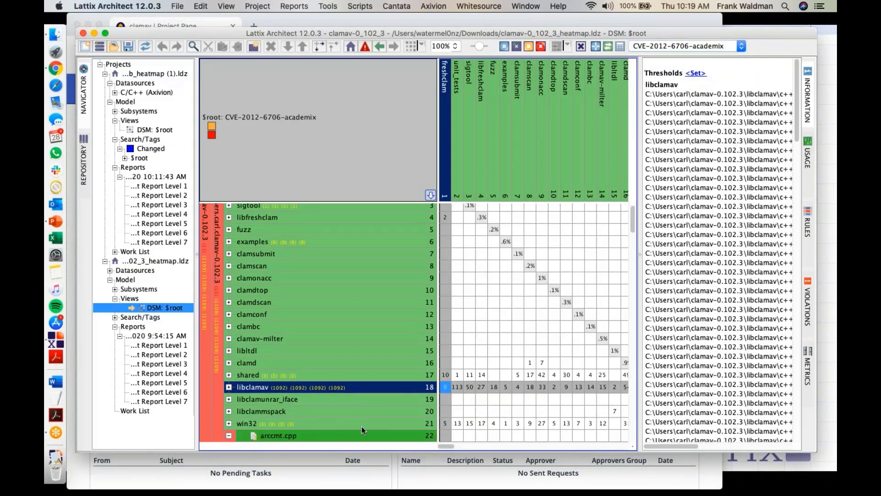
pyautogui.scroll(-8, 635, 232)
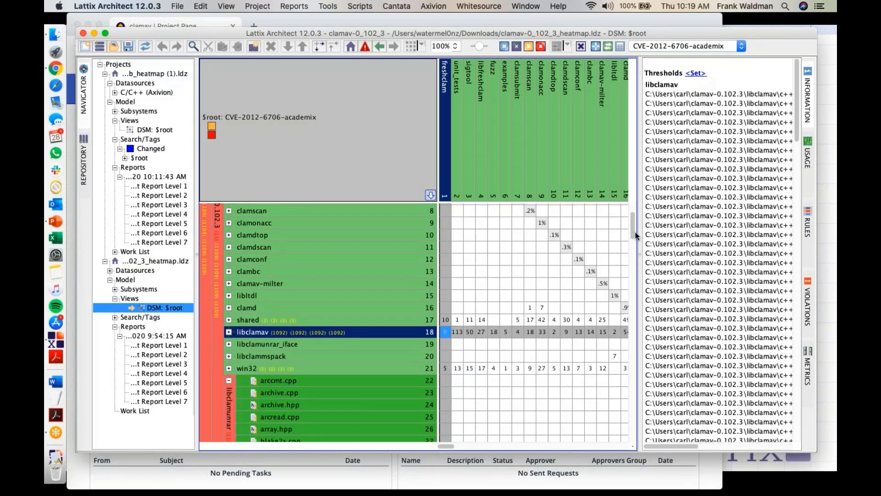
pyautogui.scroll(-13, 636, 232)
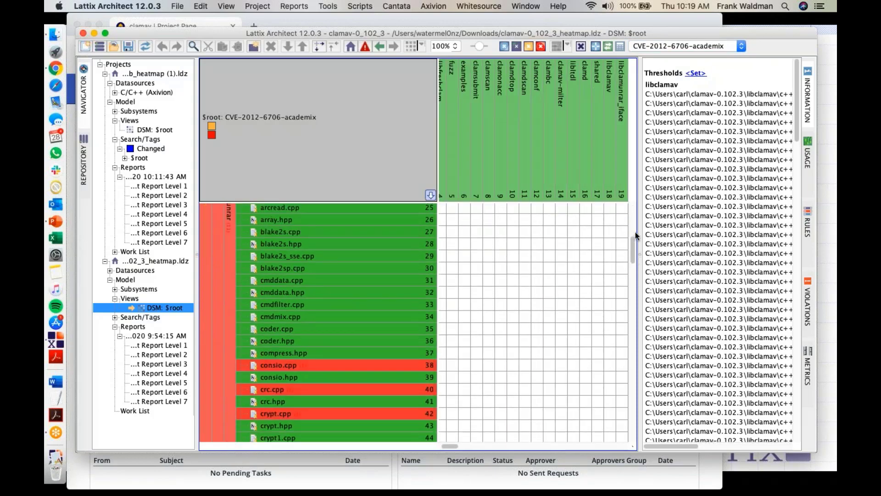
# - Inspect the metrics of consio.cpp, and generate a transitive impact report using the CVE-2012-6706-academix tag as source
pyautogui.click(346, 364)
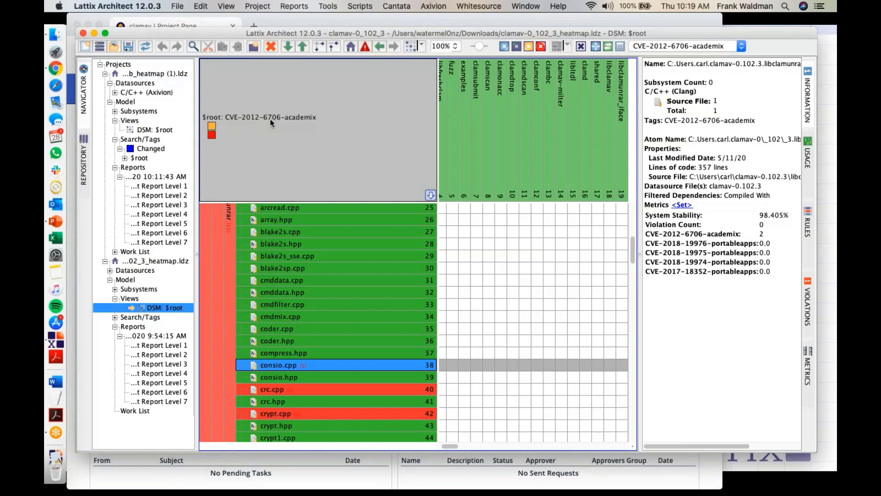
pyautogui.click(288, 6)
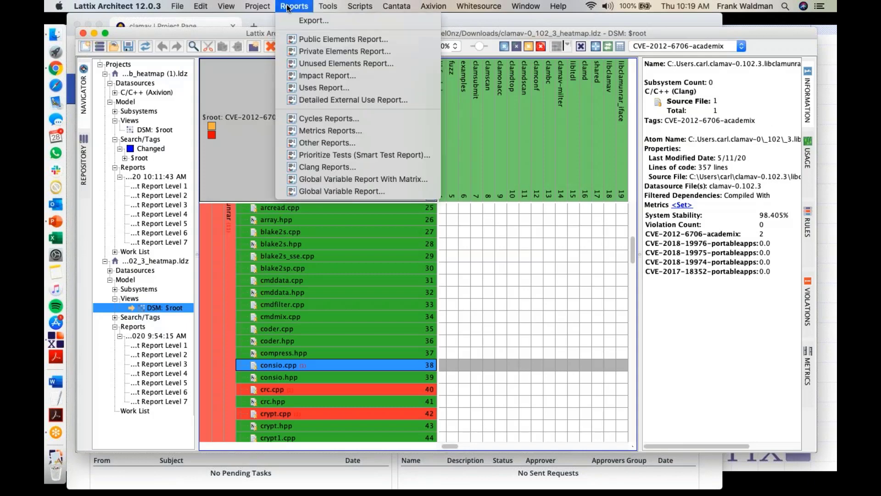
pyautogui.click(317, 77)
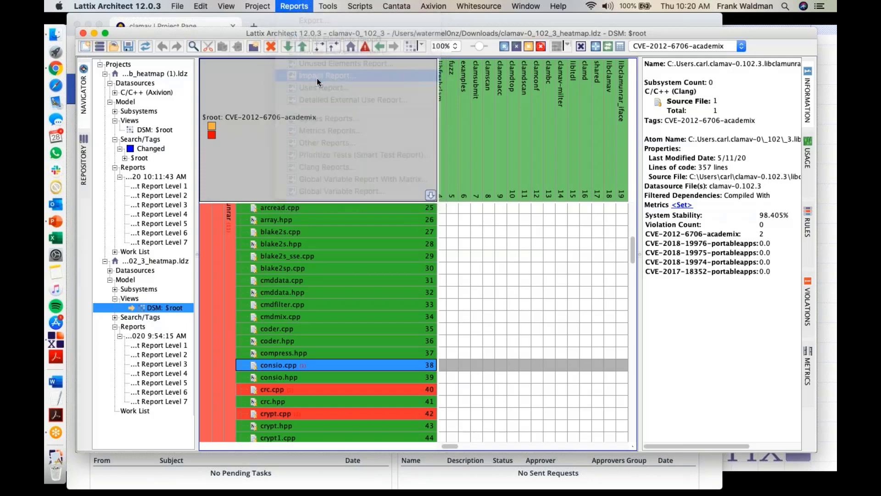
pyautogui.click(350, 105)
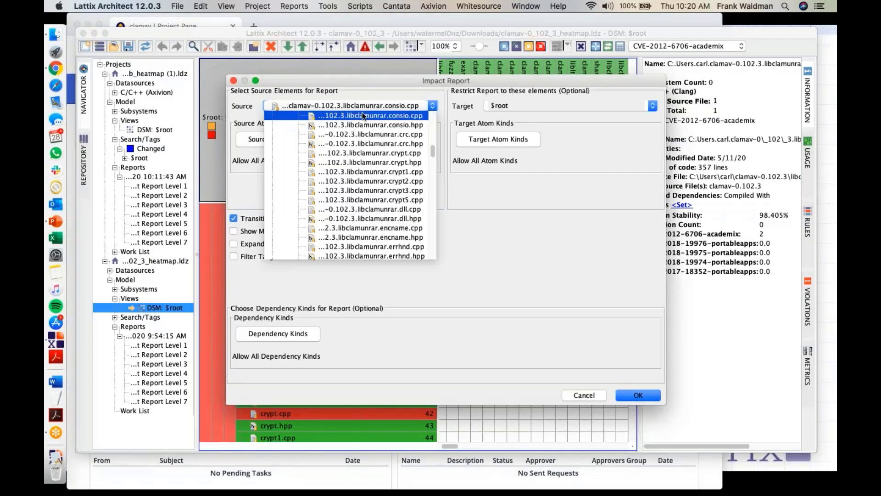
pyautogui.moveTo(432, 154); pyautogui.dragTo(434, 255)
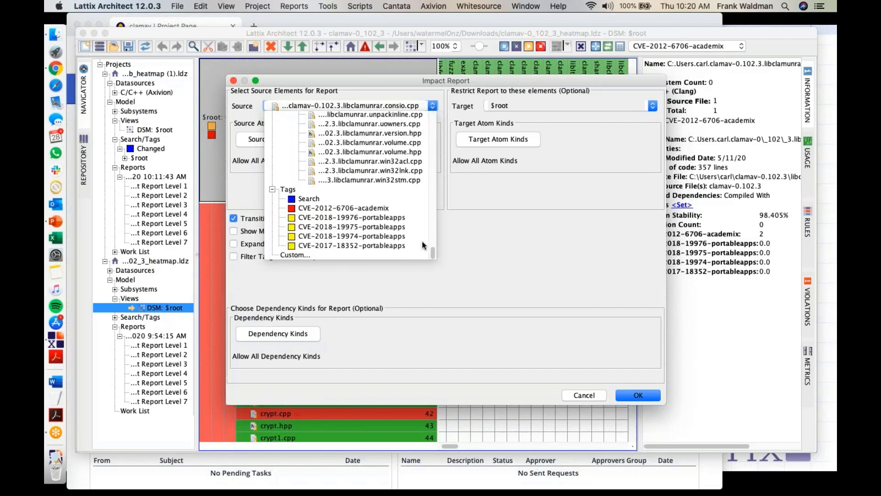
pyautogui.click(377, 208)
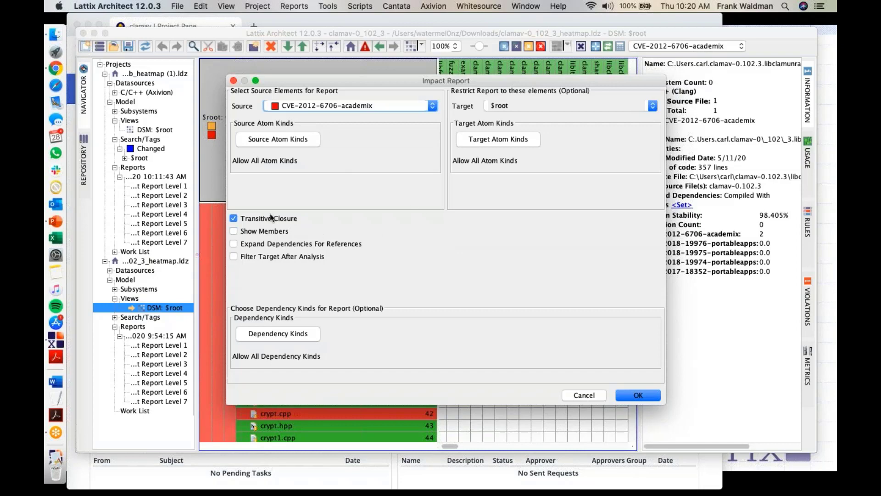
pyautogui.click(642, 396)
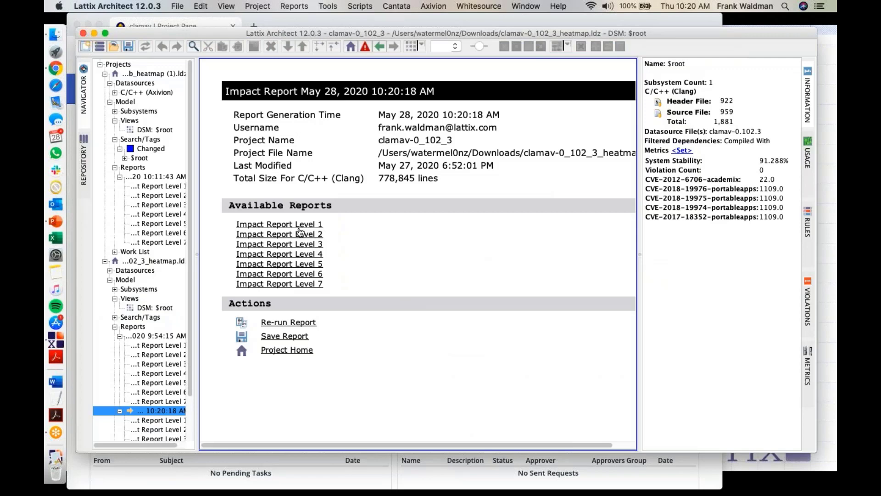
# - Review levels 1, 2, 6 and 7 of the new impact report to see which files use the vulnerable code
pyautogui.click(298, 224)
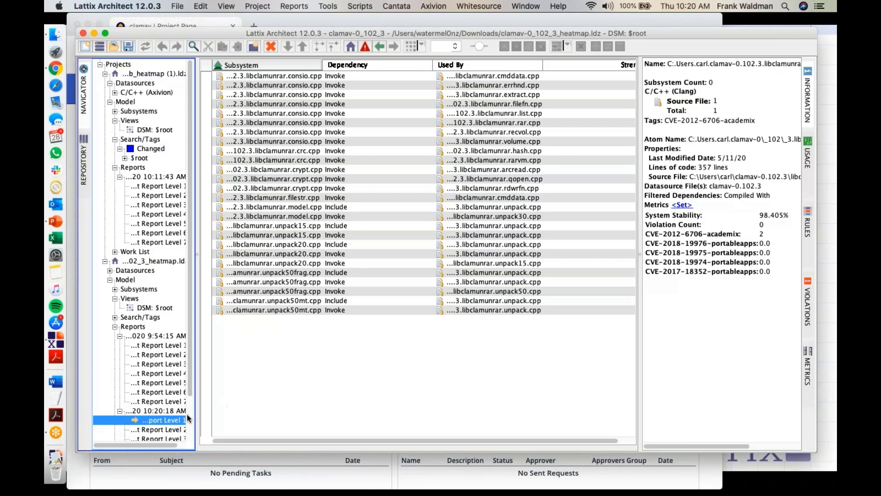
pyautogui.scroll(-3, 177, 389)
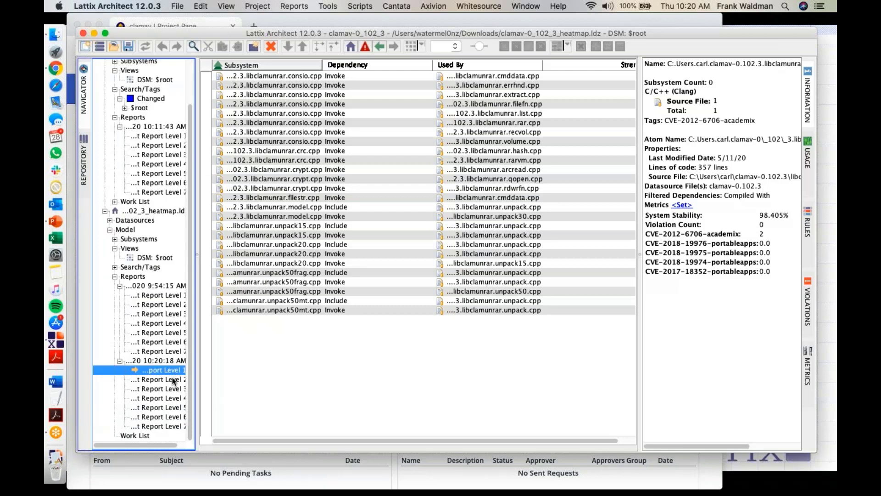
pyautogui.click(172, 379)
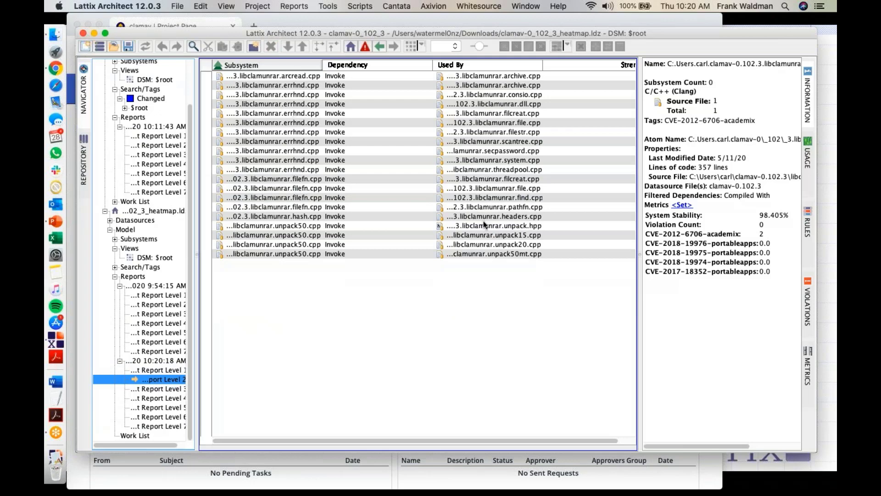
pyautogui.click(172, 417)
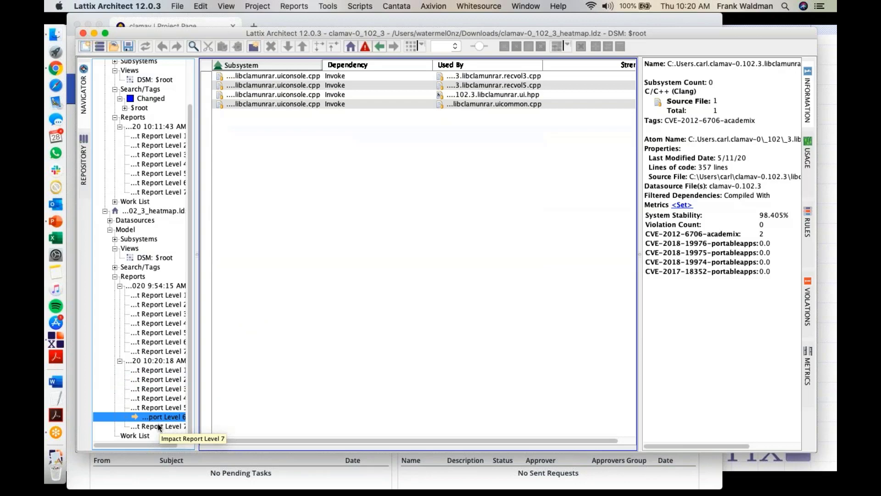
pyautogui.click(160, 426)
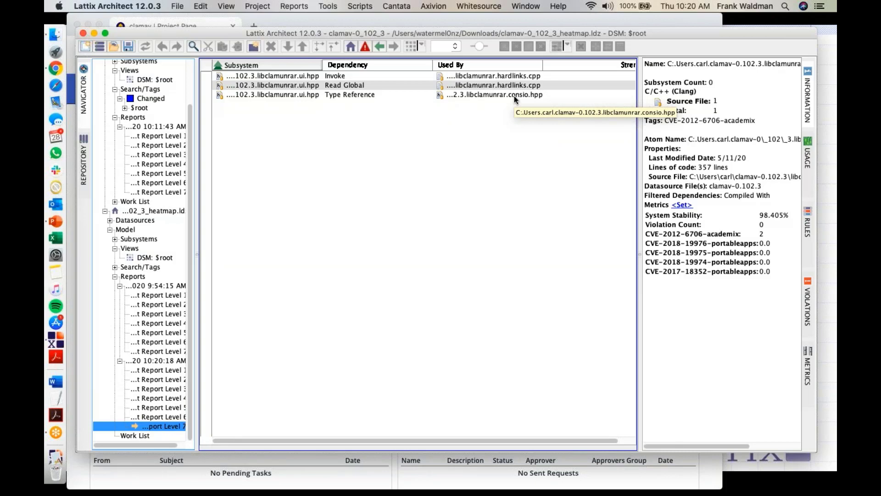
# - Return to the clamav $root DSM and check the warning and fail thresholds set for the CVE metrics
pyautogui.doubleClick(152, 258)
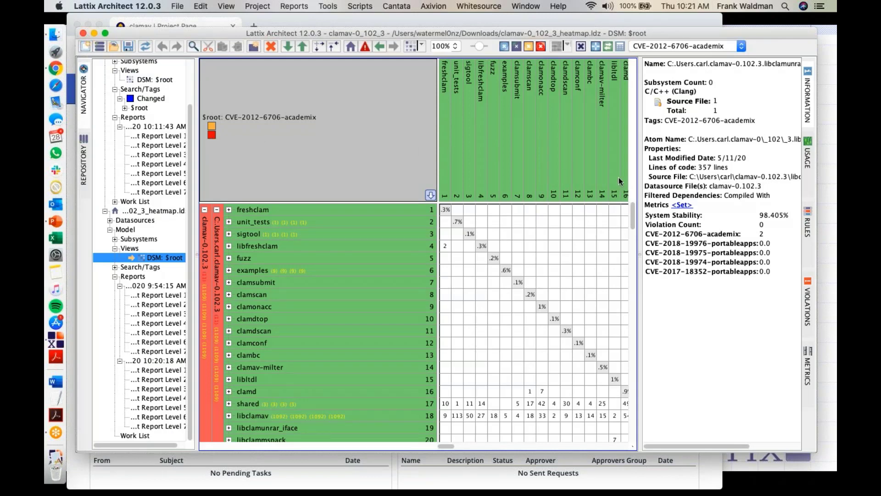
pyautogui.click(676, 202)
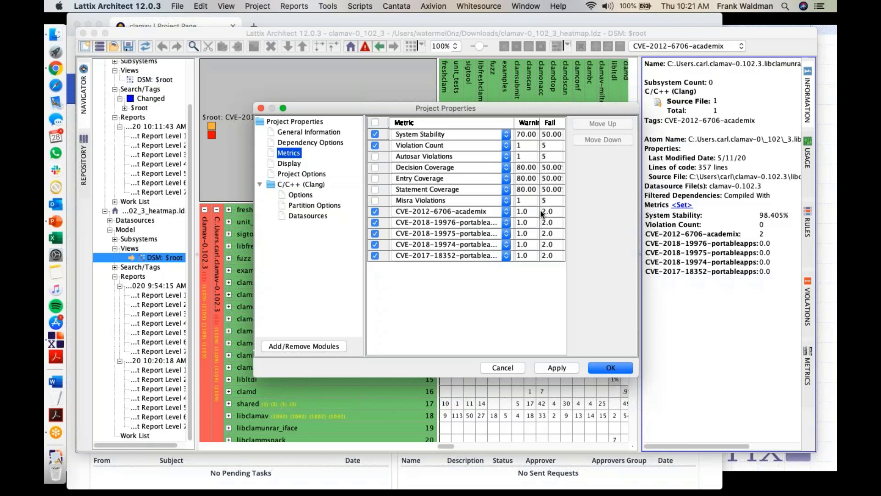
pyautogui.click(601, 367)
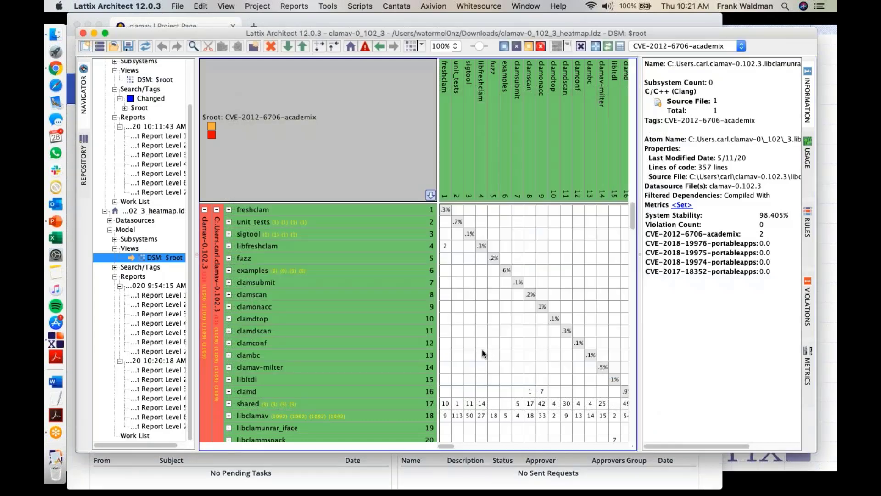
# - Filter the matrix dependencies to show only Read Global, Address of Global and Modify Global
pyautogui.moveTo(482, 350)
pyautogui.press('super+d')
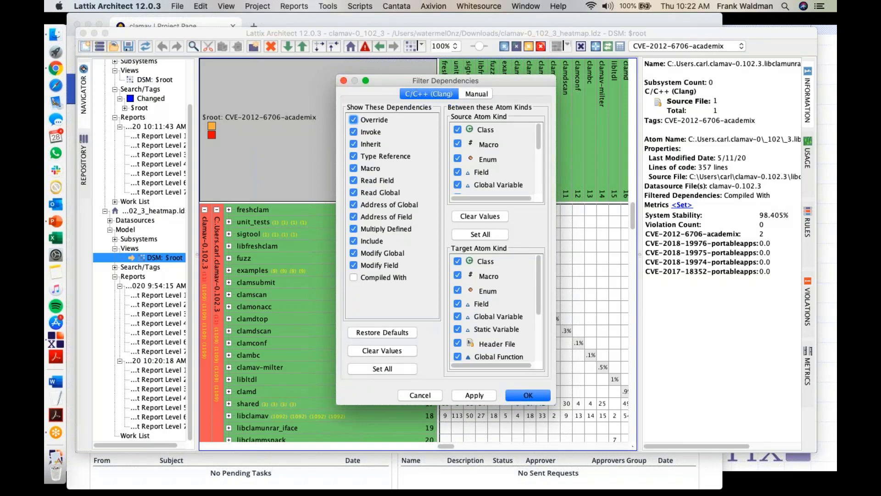
pyautogui.click(377, 351)
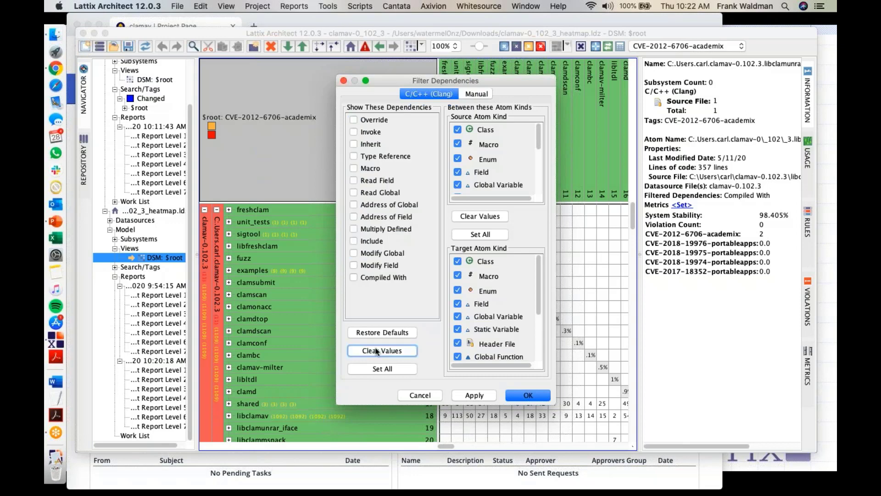
pyautogui.click(354, 205)
pyautogui.click(353, 253)
pyautogui.click(354, 193)
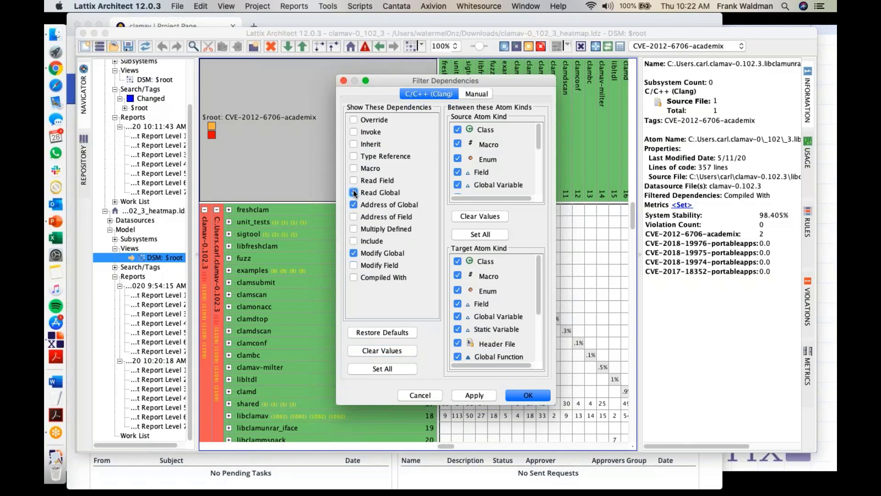
pyautogui.click(512, 390)
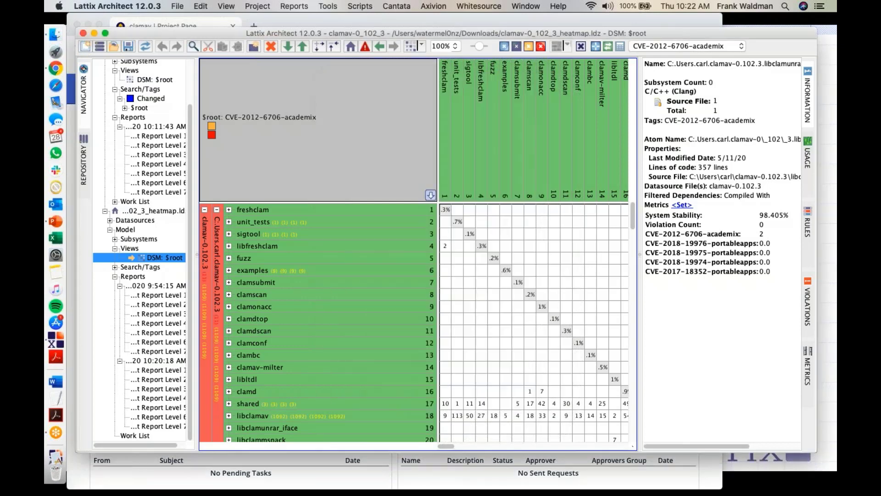
# - Inspect the global variable dependencies of clamdscan on shared, and review the Cantata project and coverage commands available
pyautogui.click(566, 404)
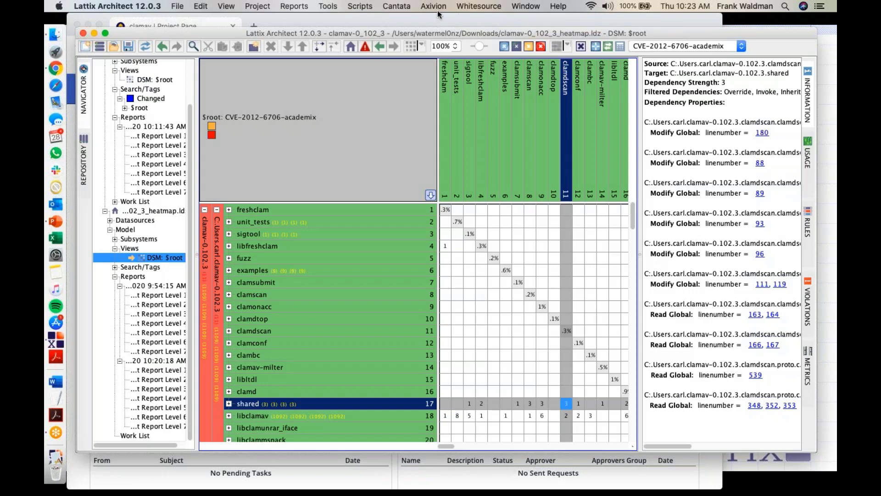
pyautogui.click(397, 7)
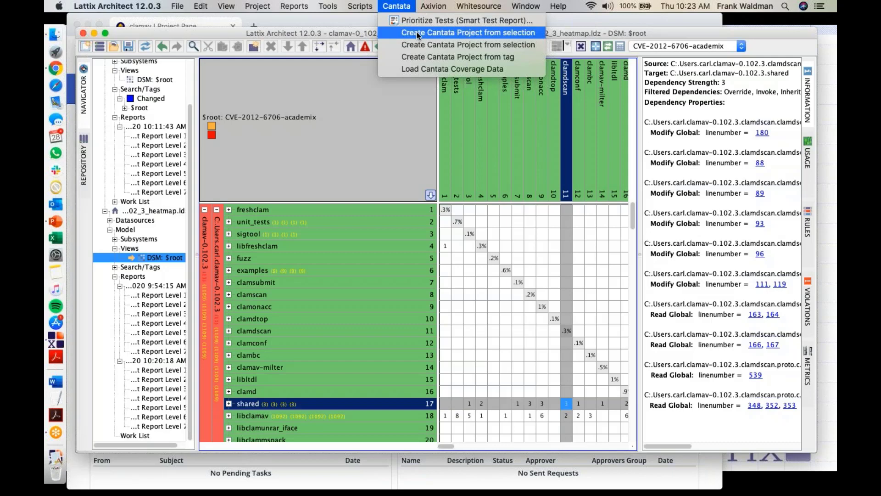
pyautogui.click(365, 143)
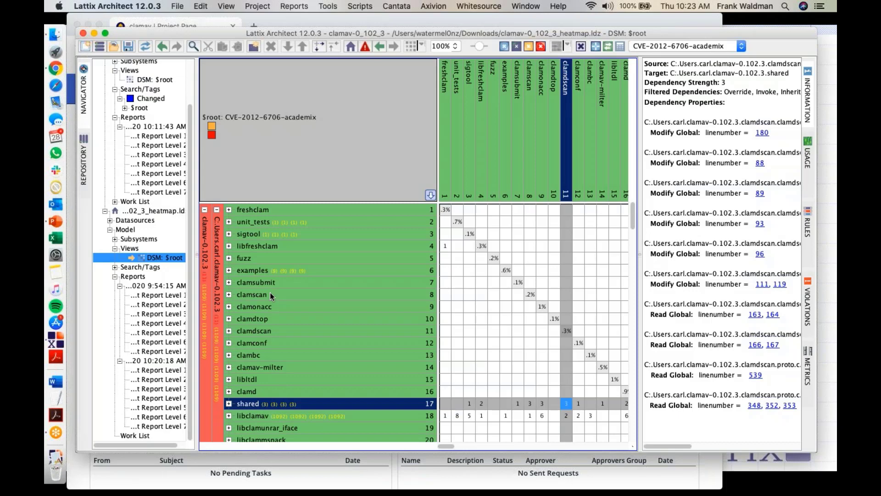
pyautogui.click(300, 447)
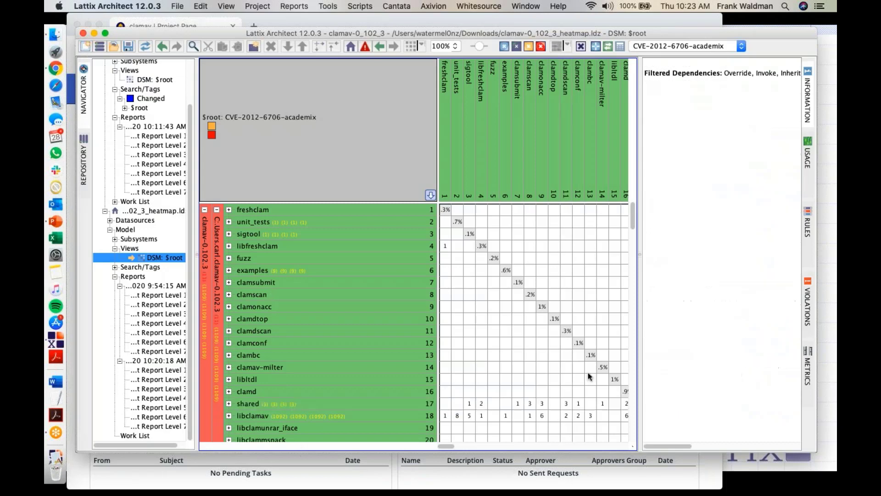
pyautogui.click(631, 376)
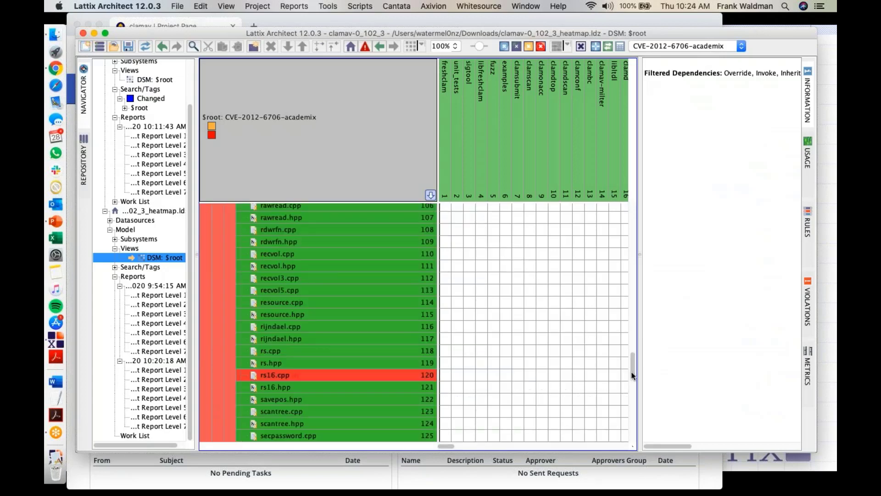
# - Restore the default dependency filter for the clamav matrix and apply it
pyautogui.moveTo(597, 375)
pyautogui.moveTo(625, 326)
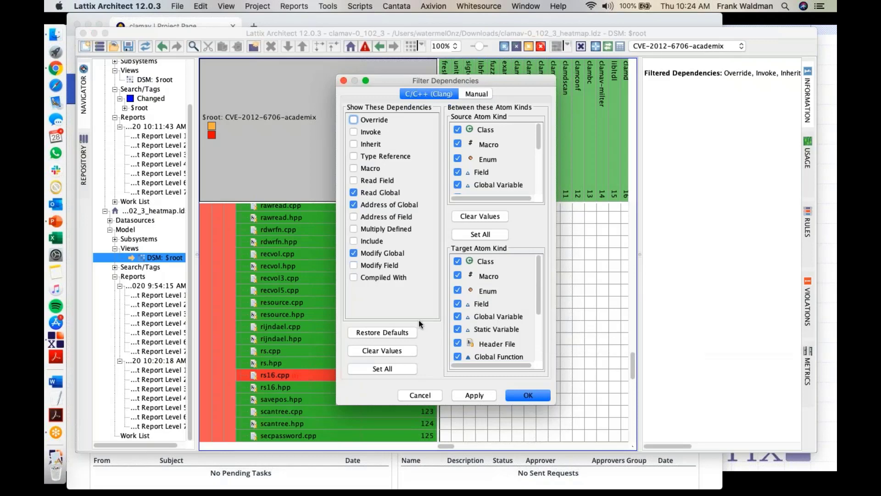
pyautogui.click(374, 333)
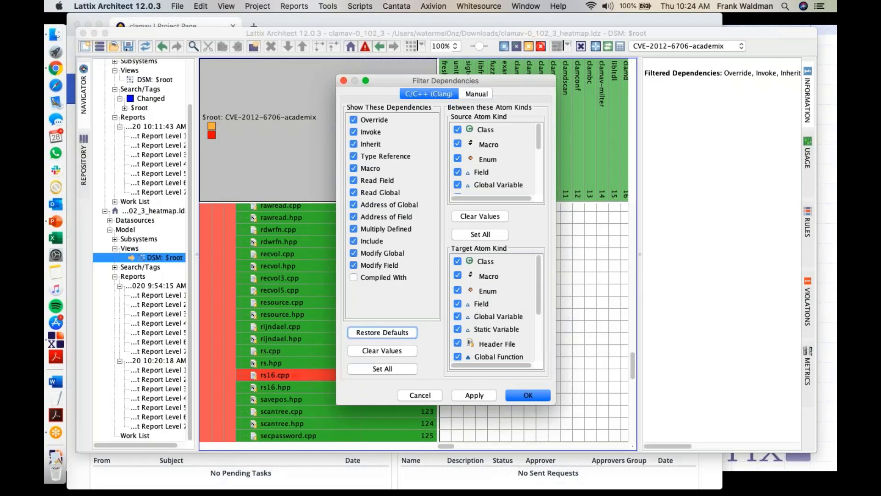
pyautogui.click(483, 396)
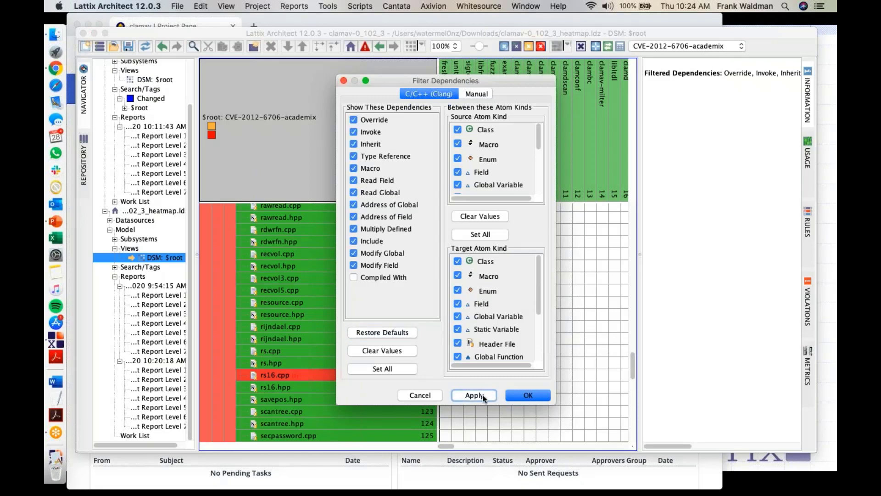
pyautogui.click(476, 396)
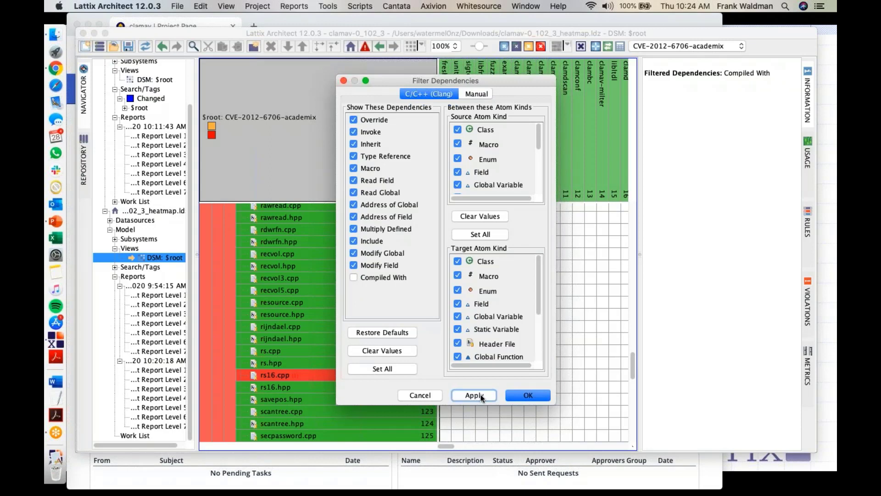
pyautogui.click(520, 395)
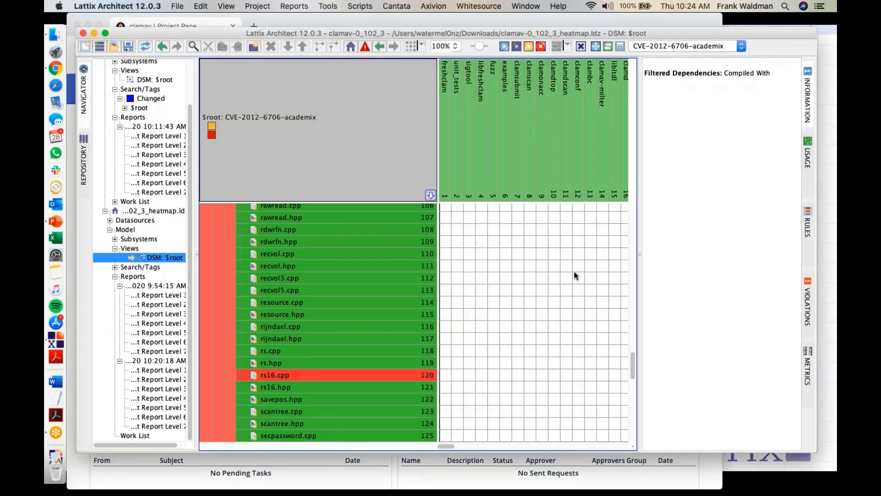
# - Collapse the clamav-0.102.3 subsystem in the matrix and expand it again to its first level of components
pyautogui.moveTo(633, 359); pyautogui.dragTo(627, 195)
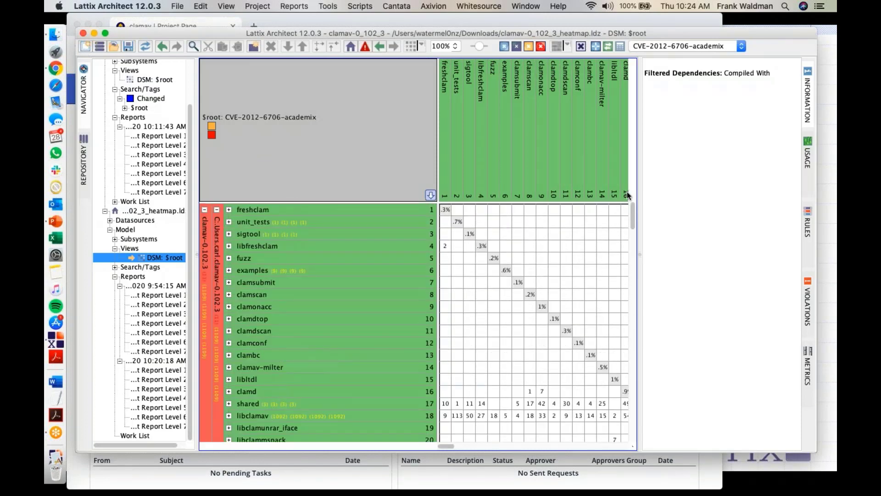
pyautogui.click(216, 209)
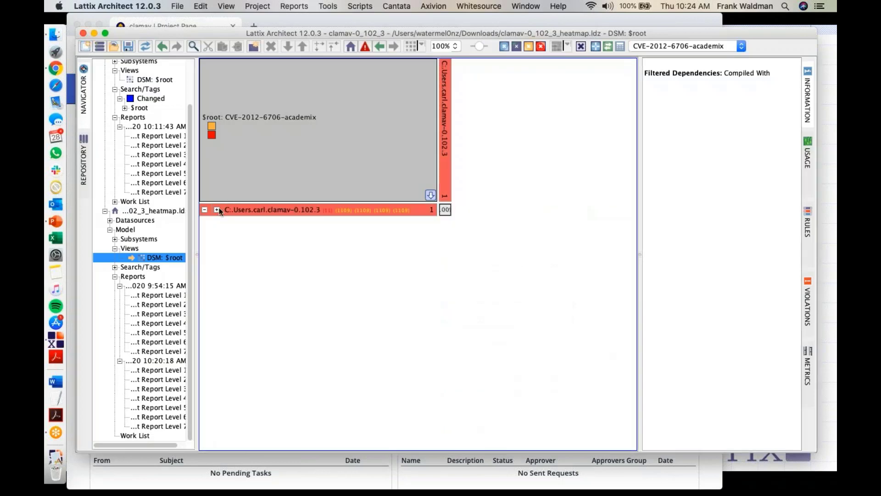
pyautogui.click(215, 209)
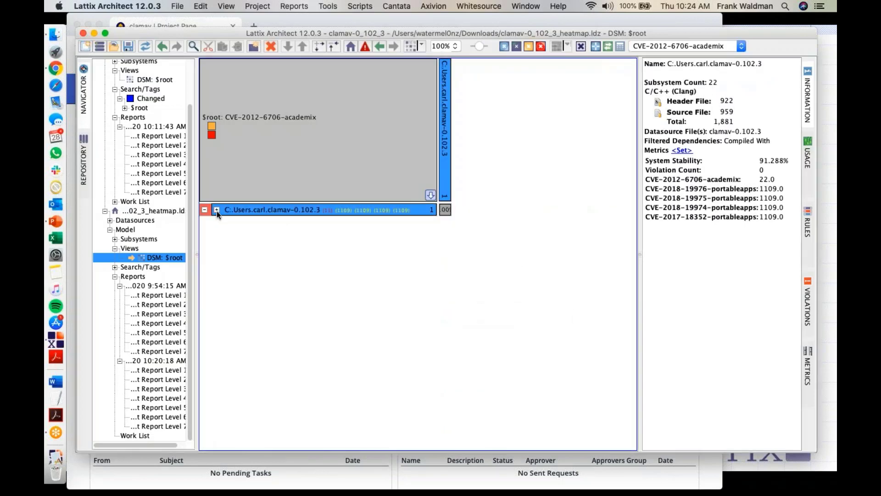
pyautogui.click(216, 210)
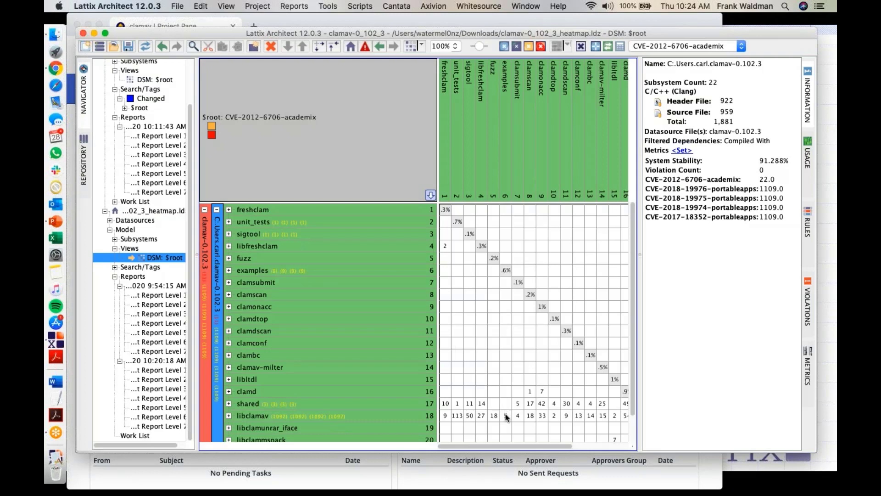
# - Switch to PowerPoint and show the Architecture Analysis in Continuous Integration slide
pyautogui.moveTo(506, 417)
pyautogui.press('super+Tab')
pyautogui.press('super+Tab')
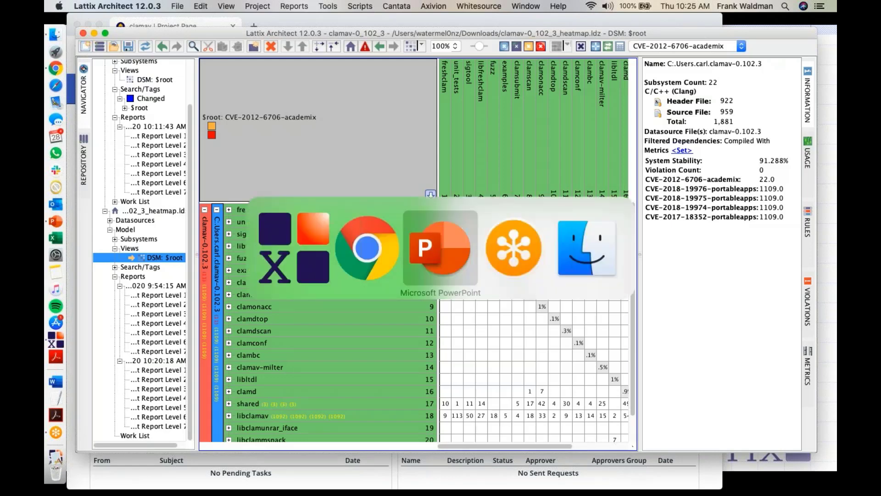
pyautogui.press('Right')
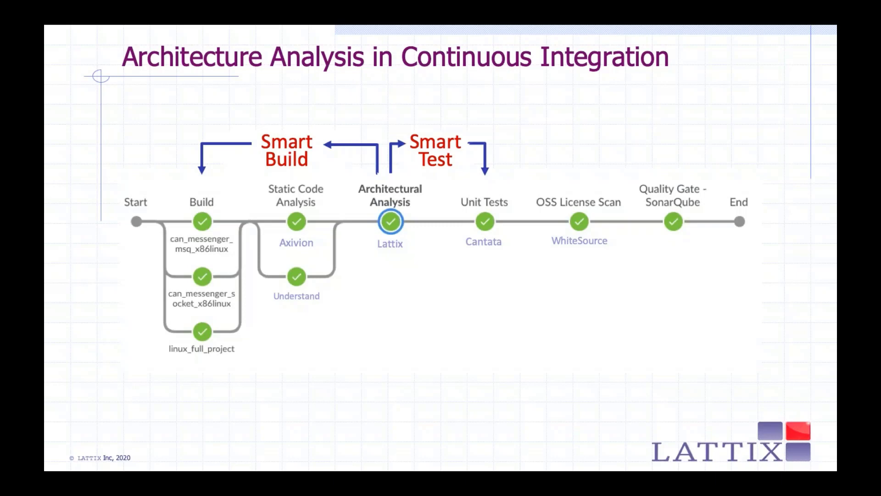
# - Switch back to Lattix Architect and inspect the dependency cells between clamdtop and clamonacc
pyautogui.press('super+Tab')
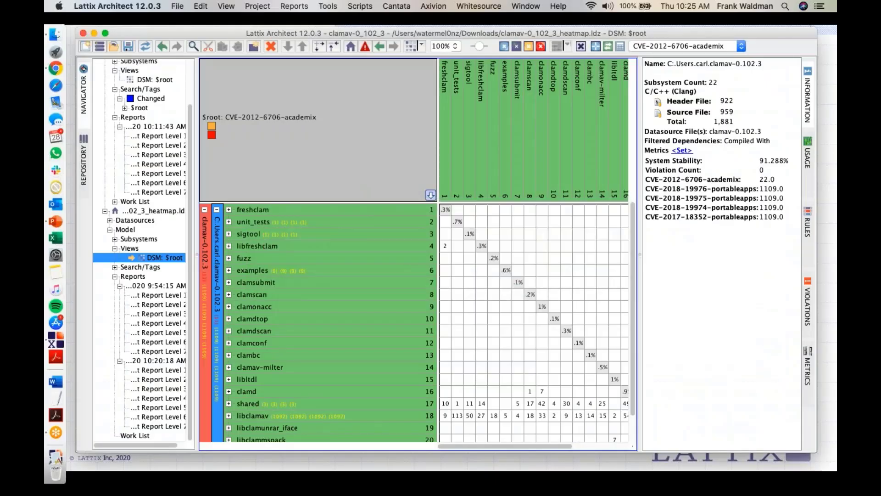
pyautogui.click(543, 318)
pyautogui.click(553, 307)
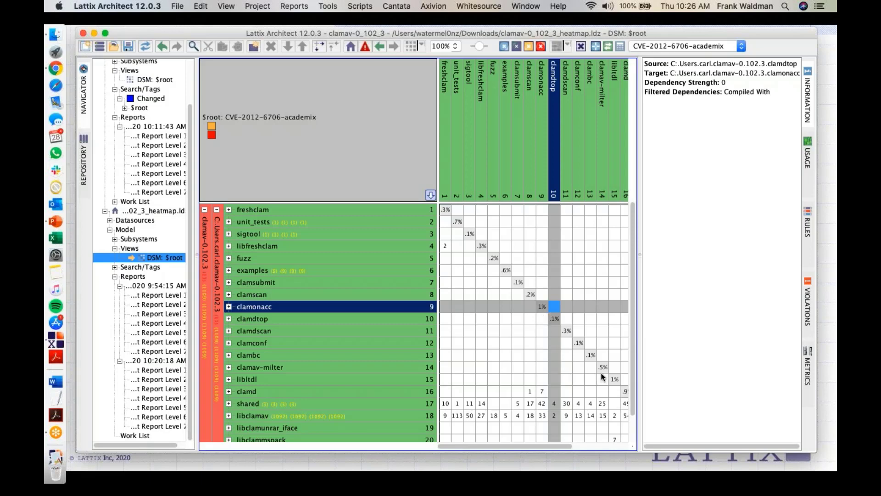
# - Switch to the PowerPoint presentation
pyautogui.moveTo(603, 377)
pyautogui.press('super+Tab')
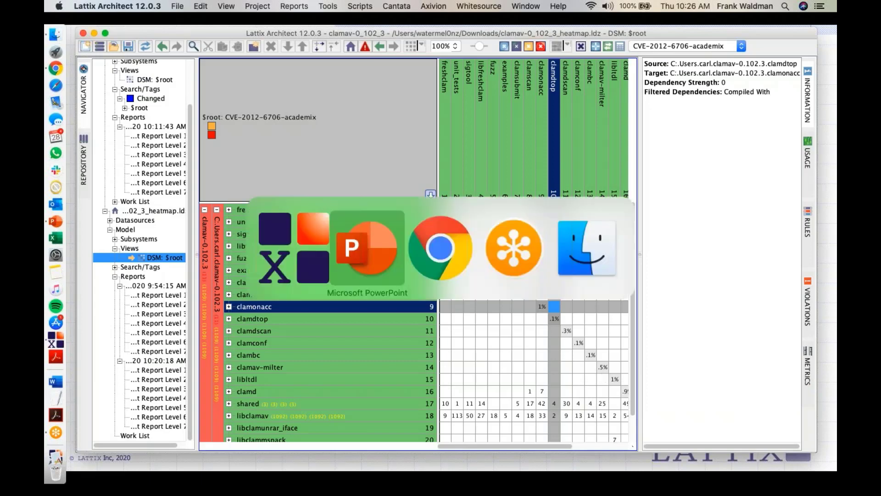